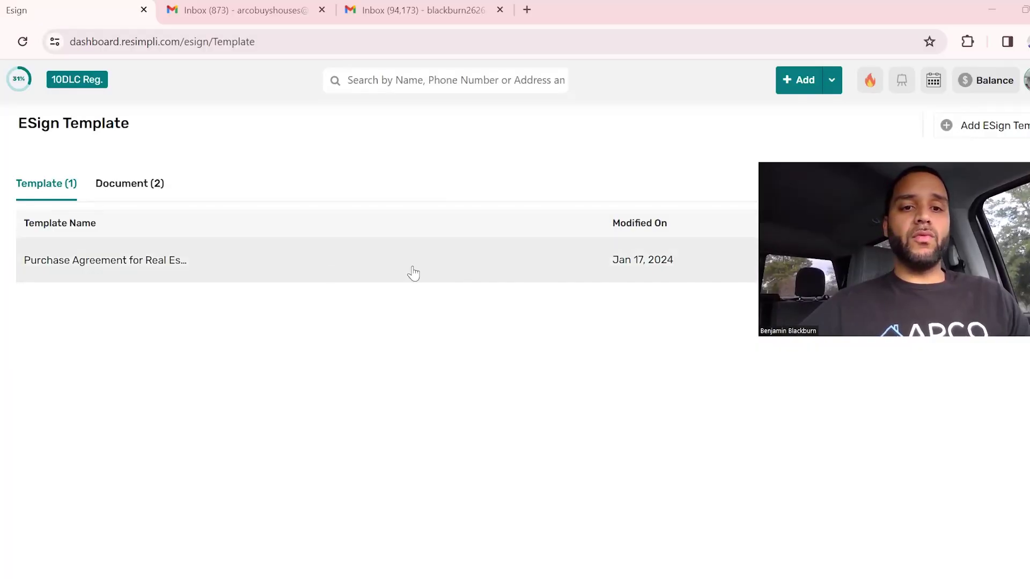
Upload the Real Estate Purchase Agreement PDF as a new eSign template.
left_click(969, 125)
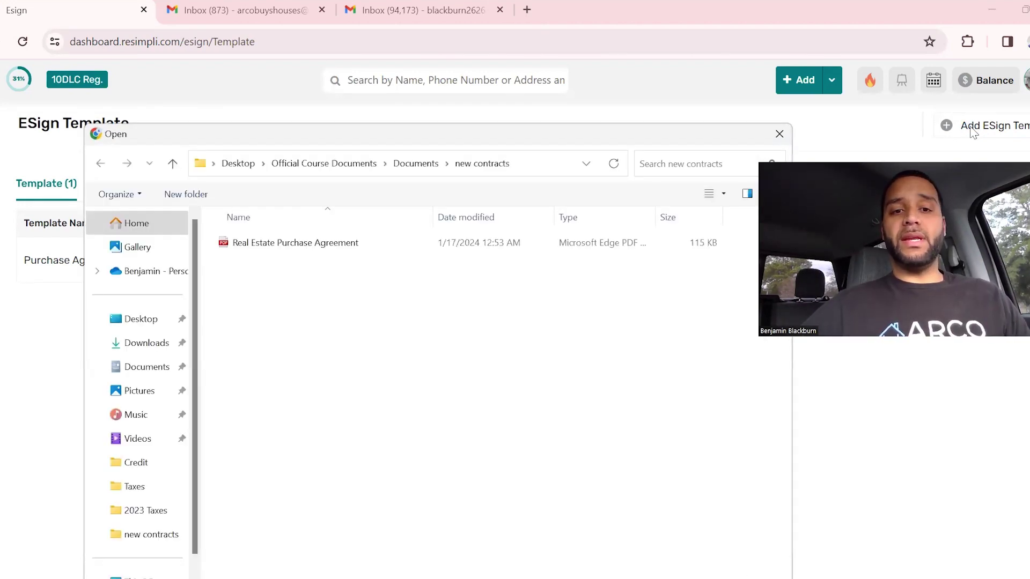
left_click(409, 244)
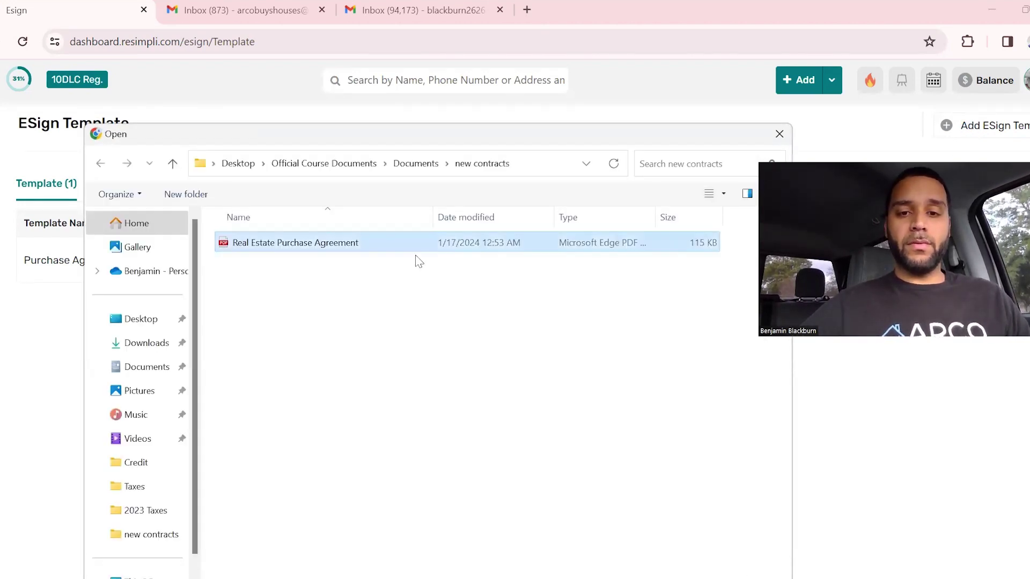
key("Return")
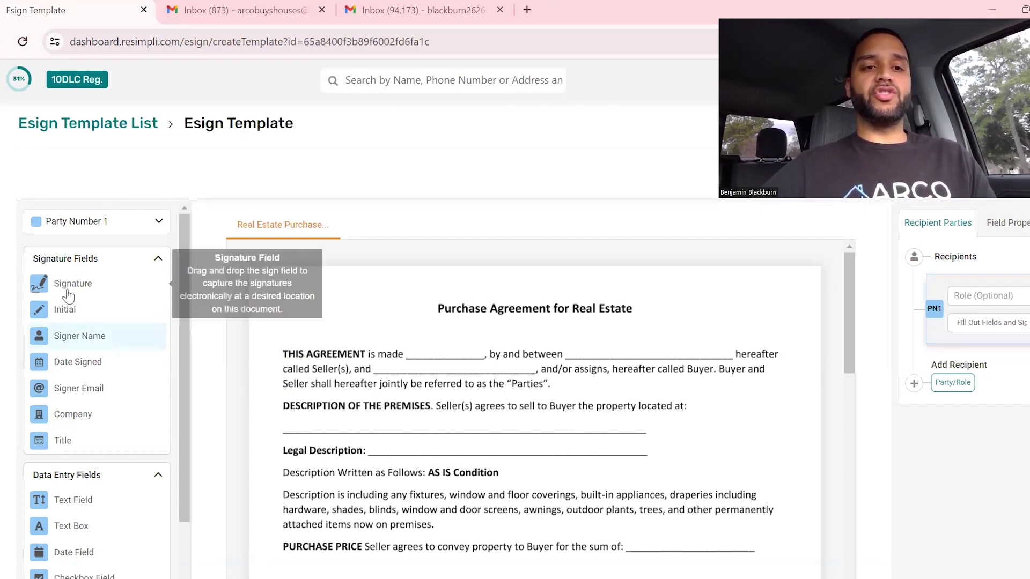
Add party PN2, set PN1's role to Buyer and PN2's to Seller, then select PN1.
mouse_move(65, 290)
left_mouse_down()
mouse_move(304, 363)
mouse_move(59, 308)
mouse_move(60, 289)
left_mouse_up()
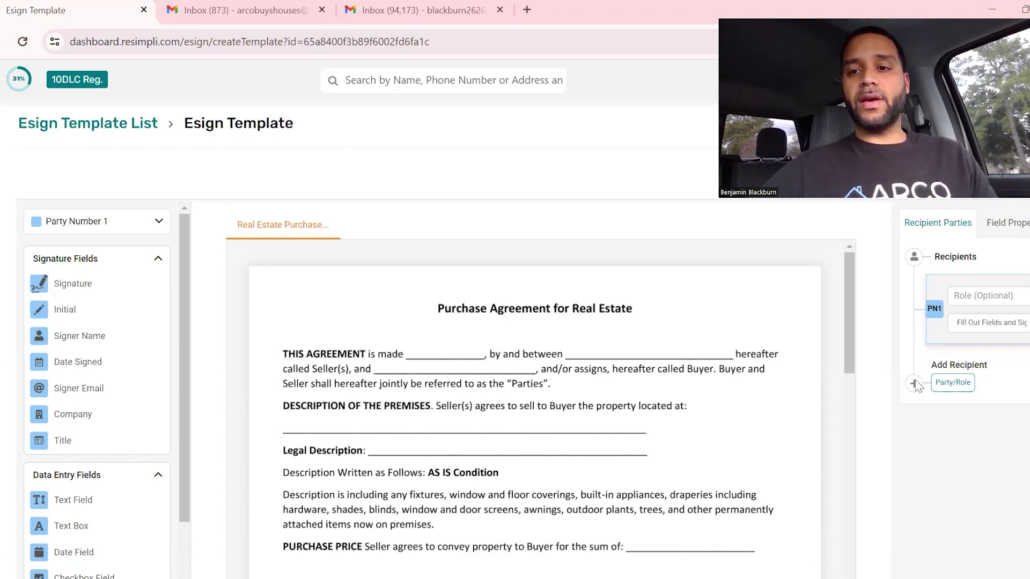
left_click(951, 383)
left_click(981, 298)
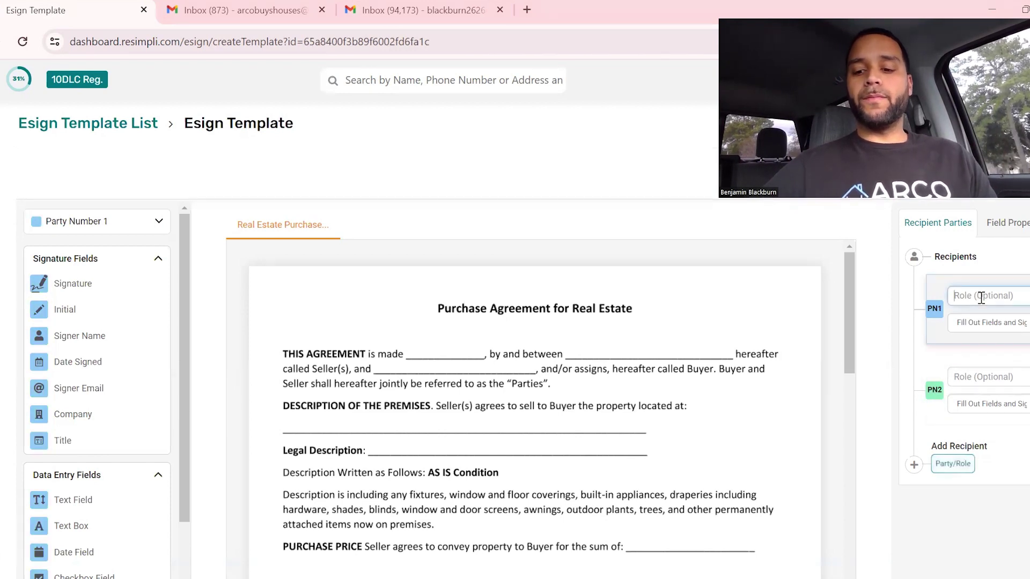
type("Buyer")
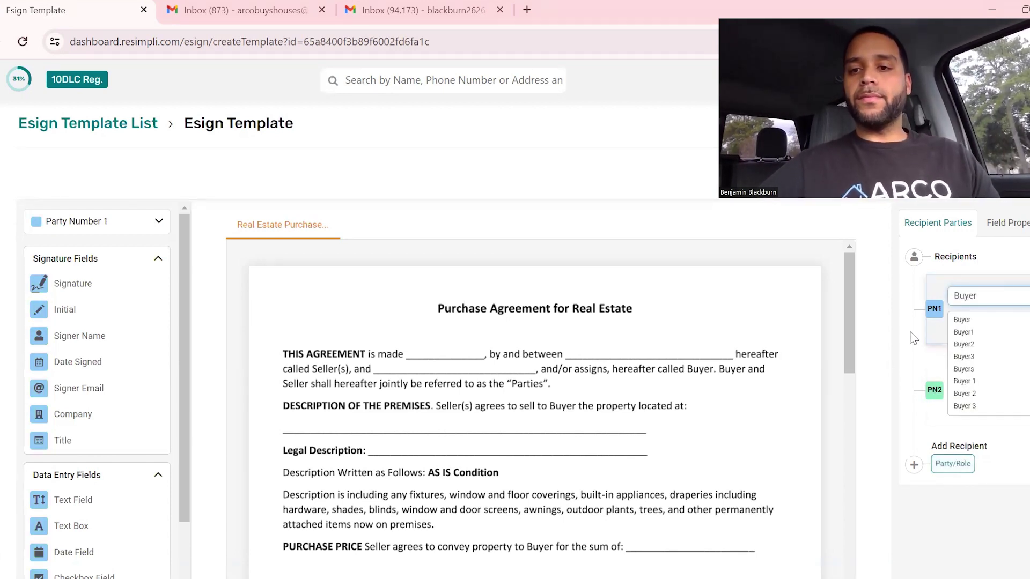
left_click(992, 377)
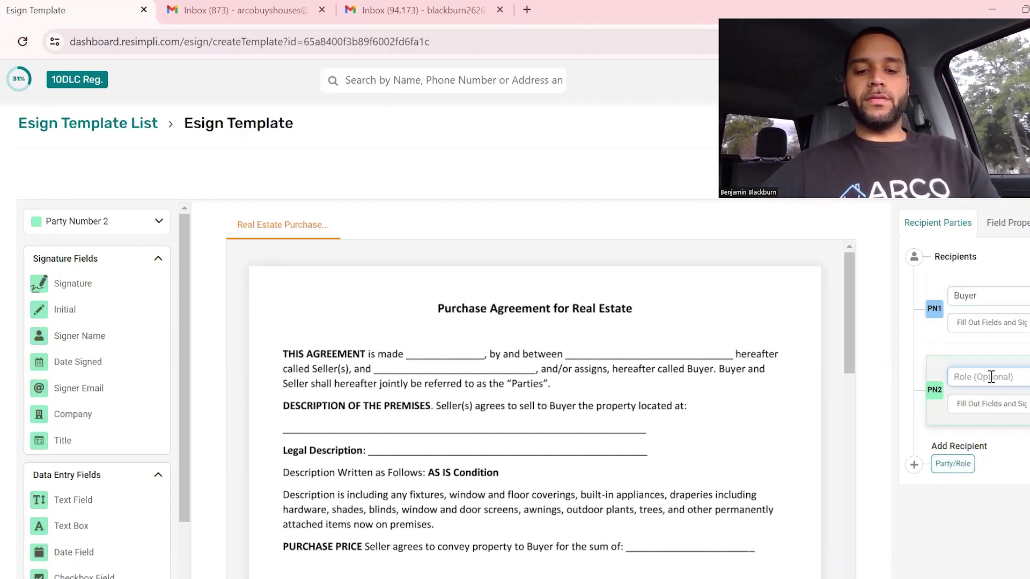
type("Seller")
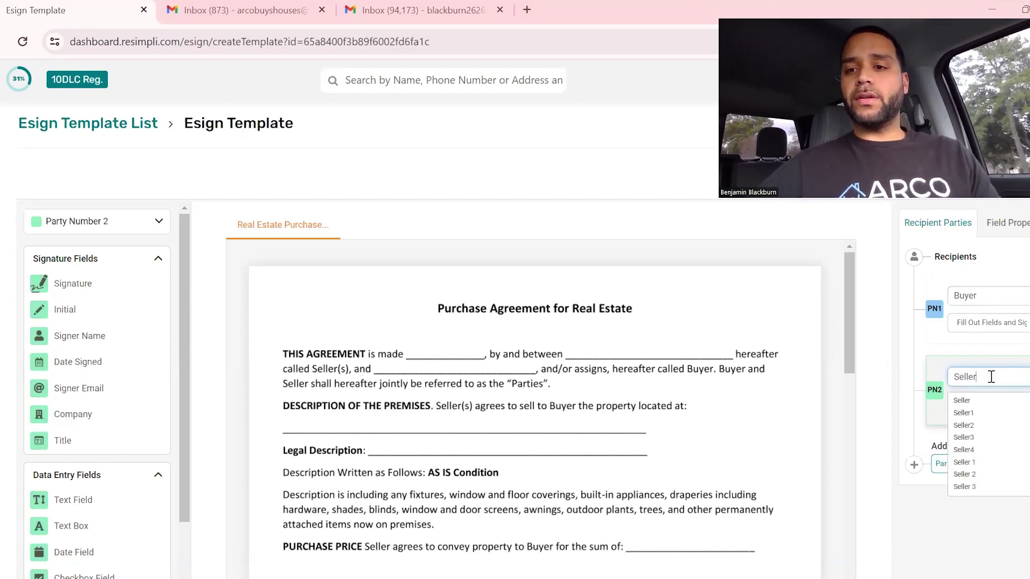
key("Tab")
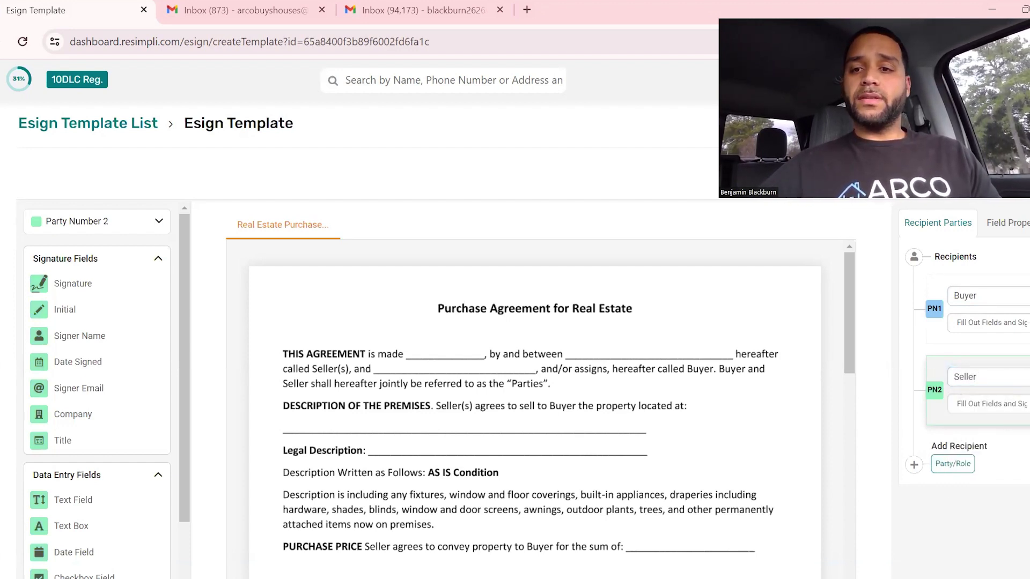
left_click(933, 316)
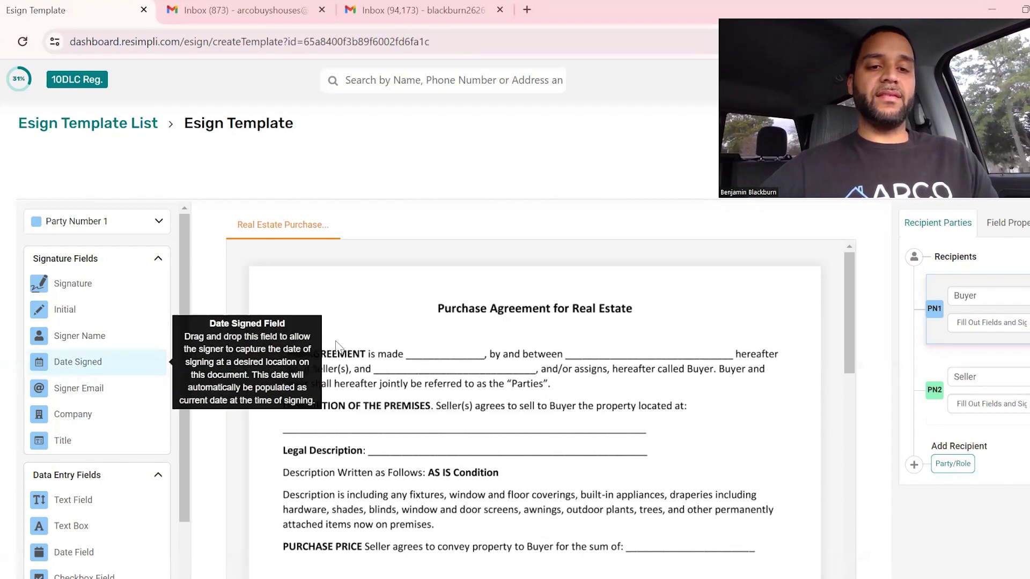
Place a Date Signed field after "is made" and a 'Seller Full Name' text field after "by and between".
left_click_drag(69, 362, 461, 357)
left_click_drag(552, 349, 477, 352)
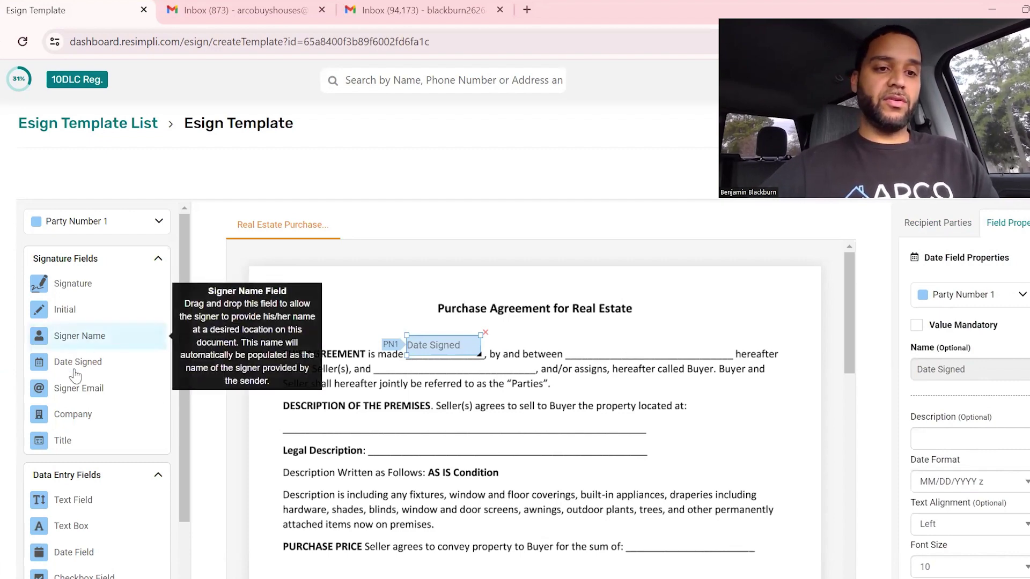
left_click_drag(81, 503, 623, 352)
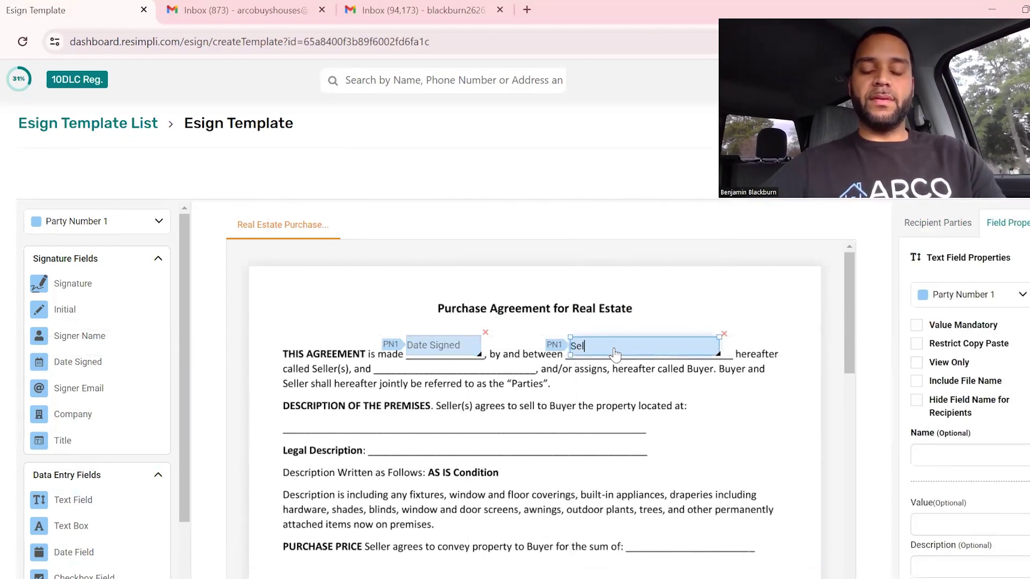
type("Seller Full Name")
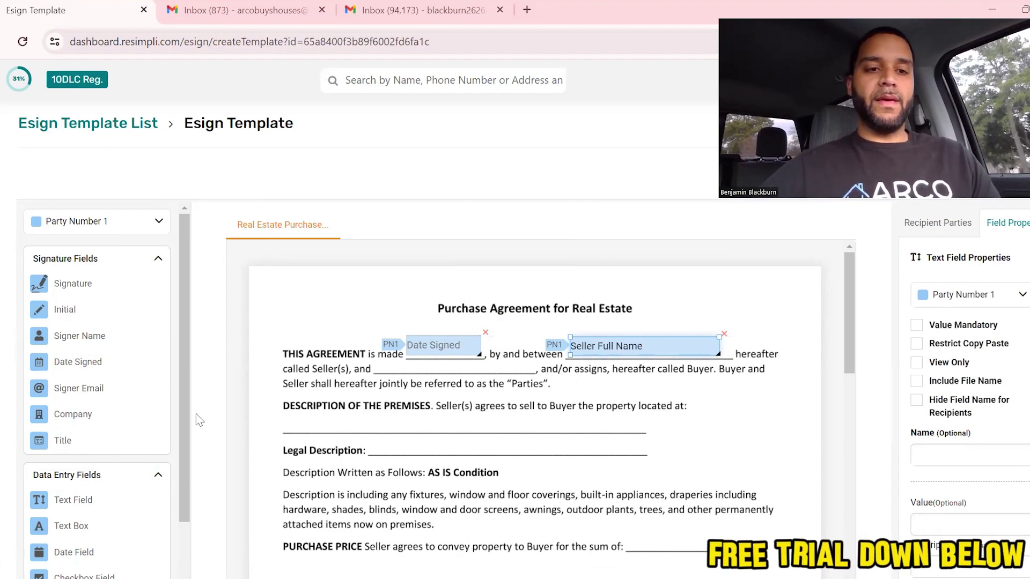
Add a text field on the called Seller(s) blank reading '123 Main St.'.
left_click_drag(73, 499, 455, 371)
left_click_drag(546, 374, 524, 374)
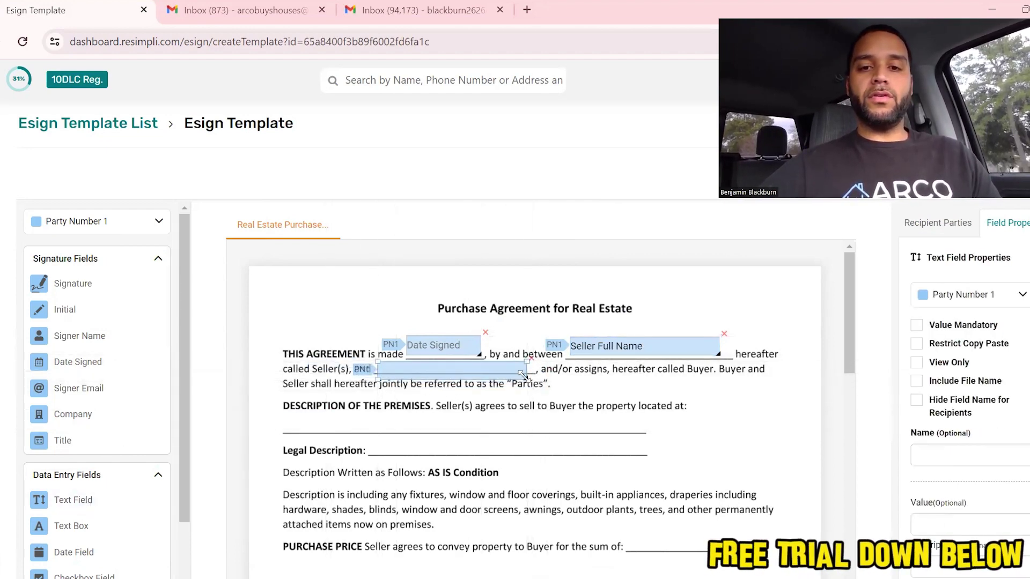
left_click(493, 373)
type("123 Main")
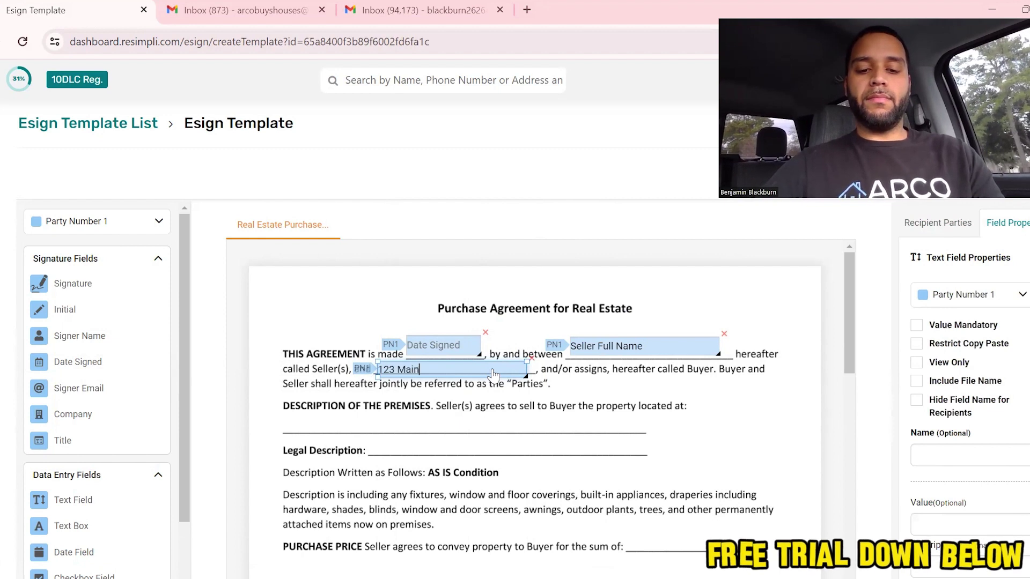
type(" St.")
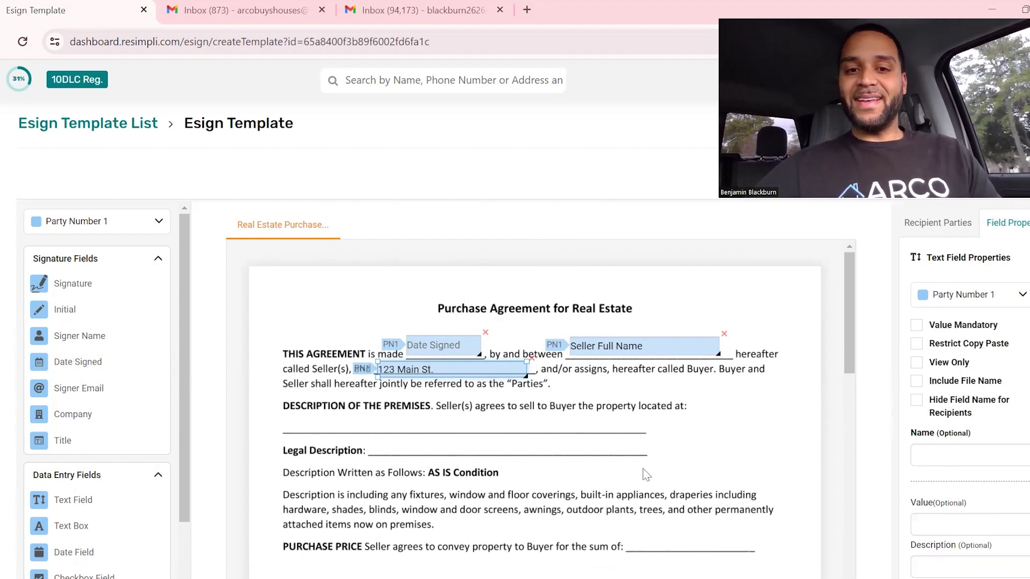
Set the street address field's font size to 9.
scroll(886, 541, "down", 1)
scroll(976, 547, "down", 3)
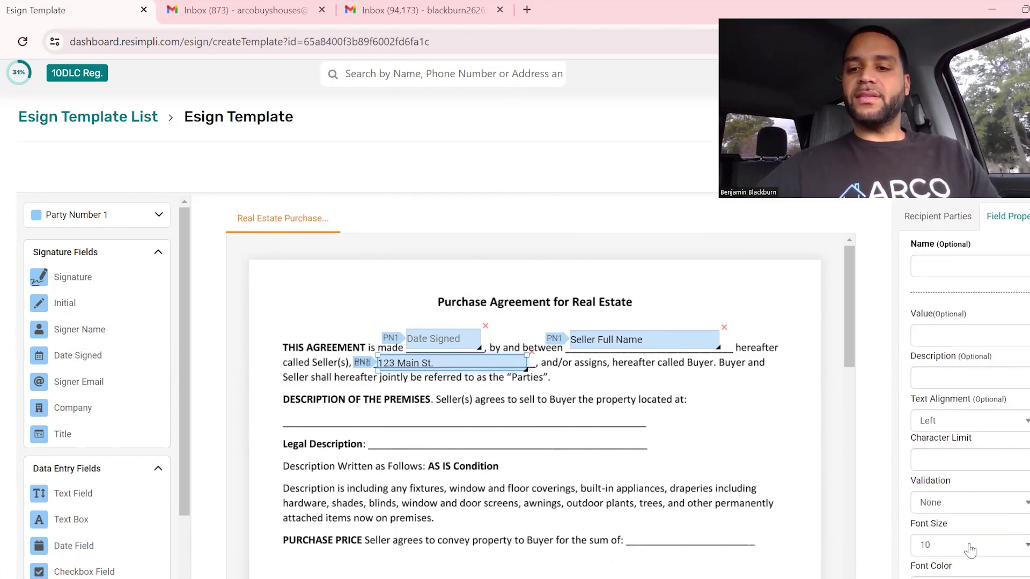
left_click(970, 546)
left_click(945, 369)
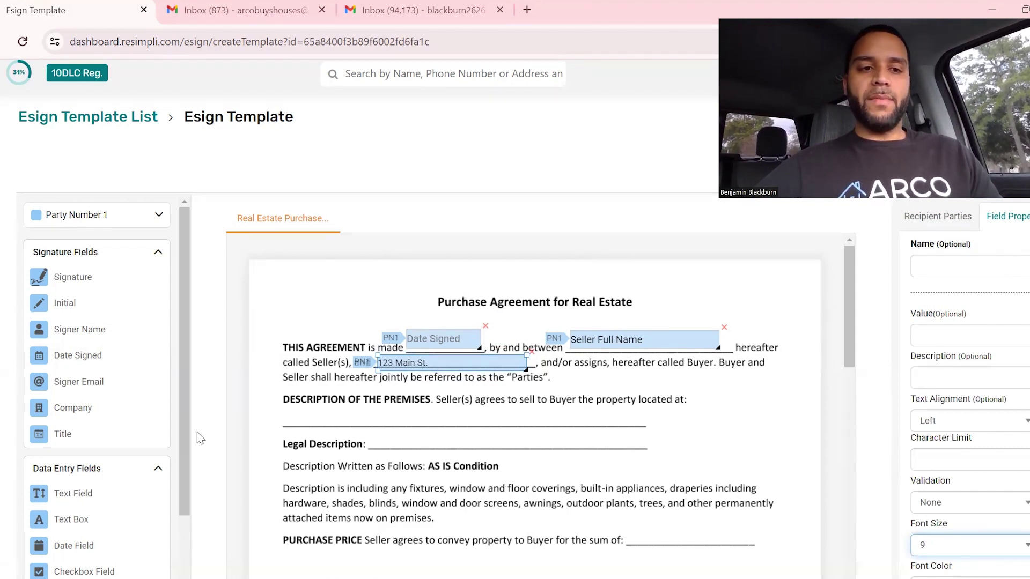
Add text fields on the premises and Legal Description lines and a $100,000.00 Purchase Price field.
left_click_drag(70, 493, 345, 424)
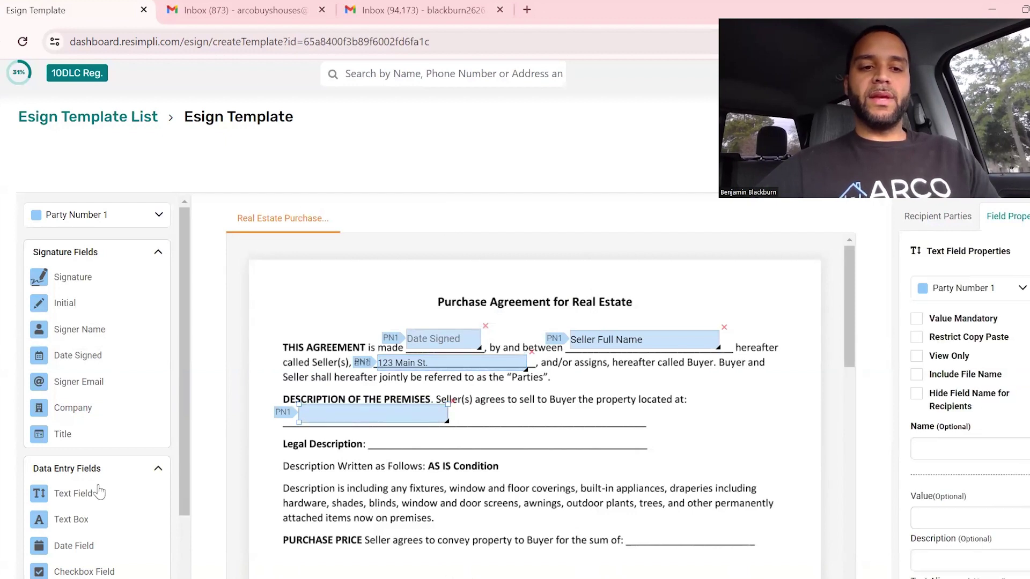
left_click(375, 432)
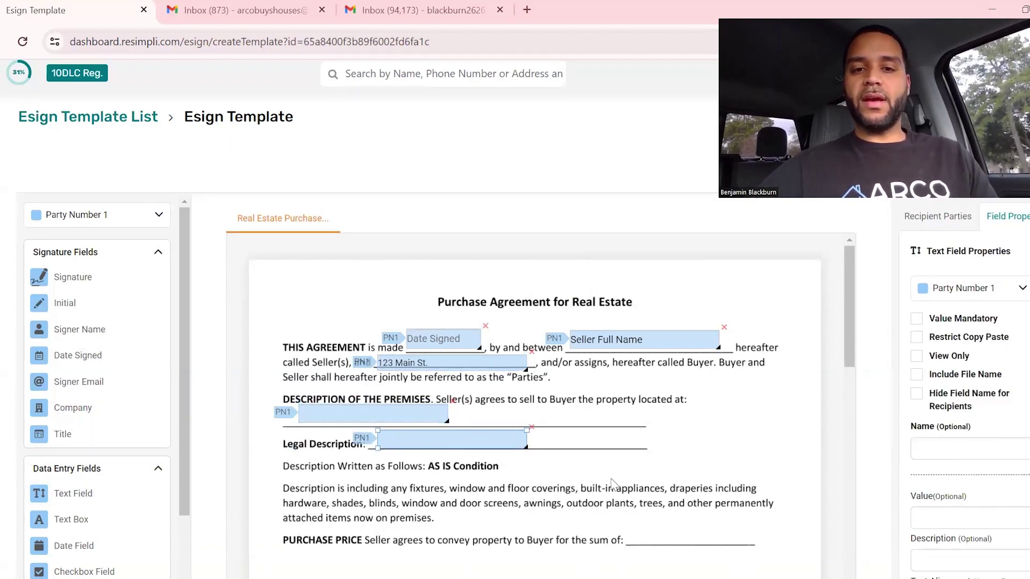
scroll(613, 483, "down", 3)
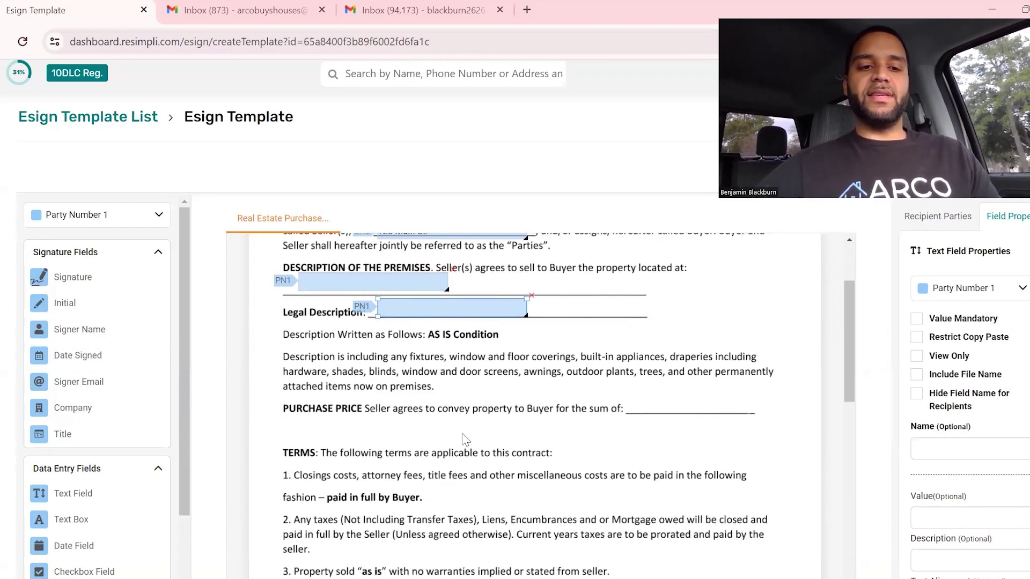
left_click_drag(74, 493, 686, 408)
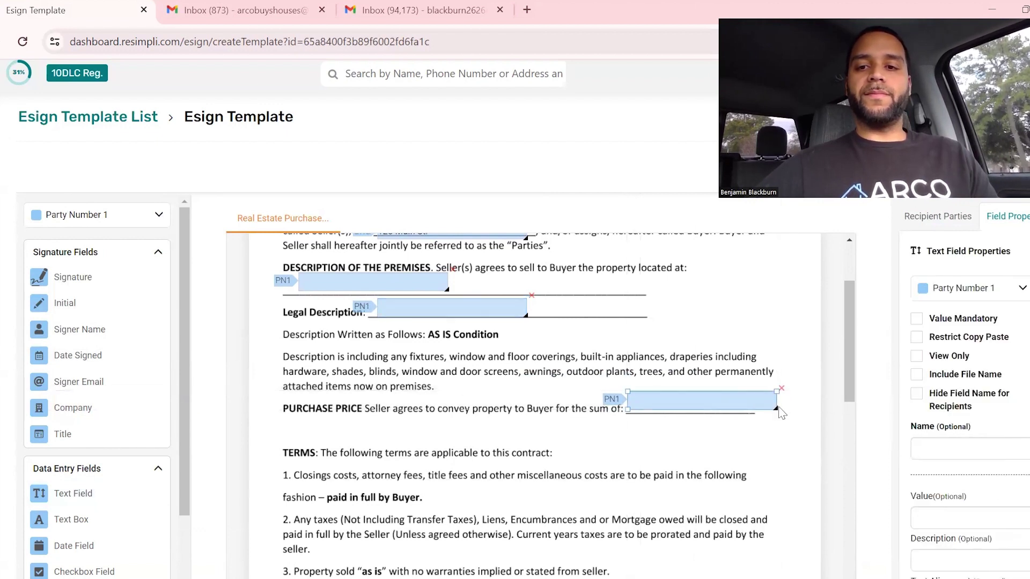
left_click_drag(776, 407, 750, 409)
left_click(686, 411)
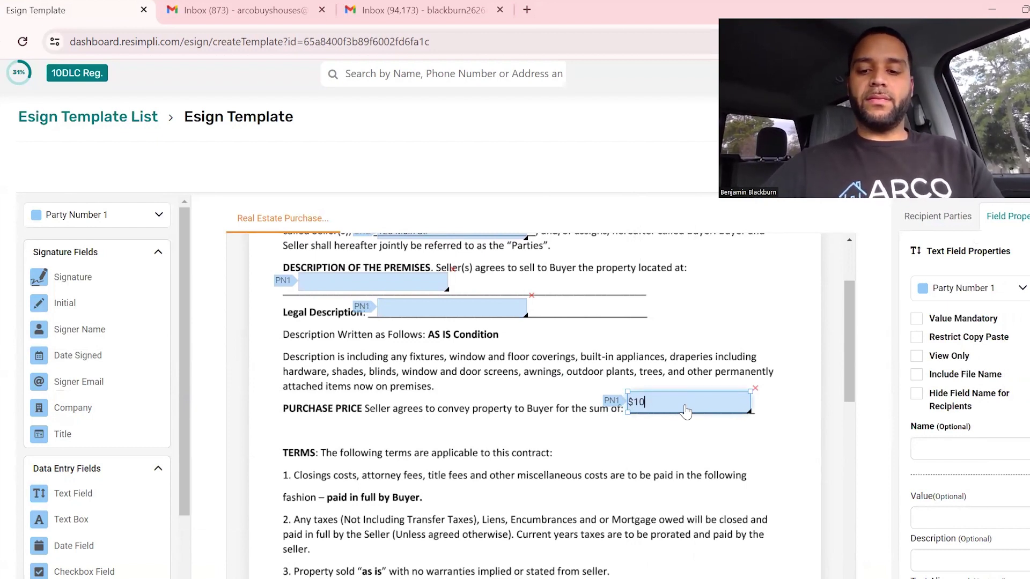
type("$100,000.00")
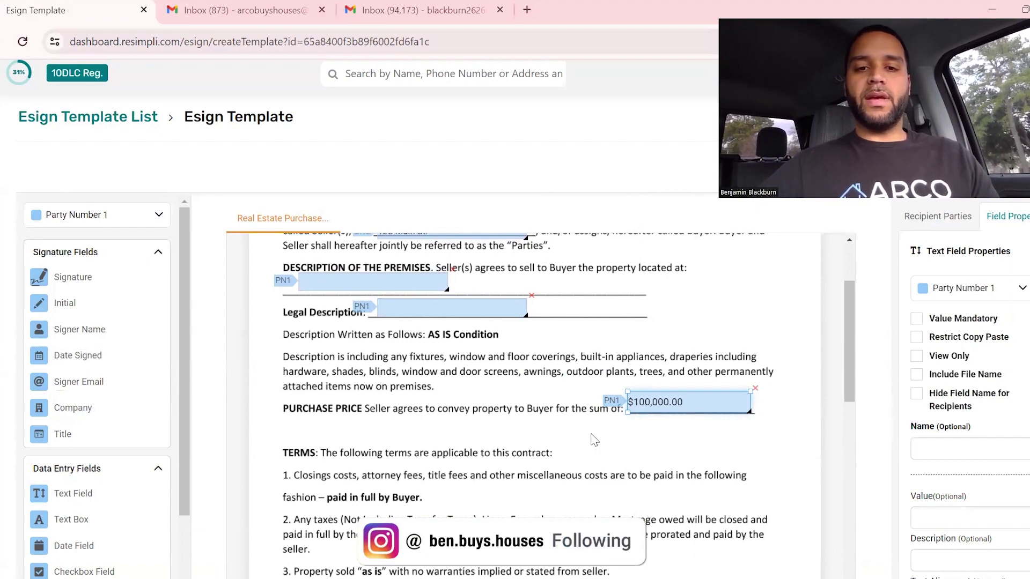
Add a view-only date field on the Close of escrow blank, sized to fit.
scroll(590, 456, "down", 3)
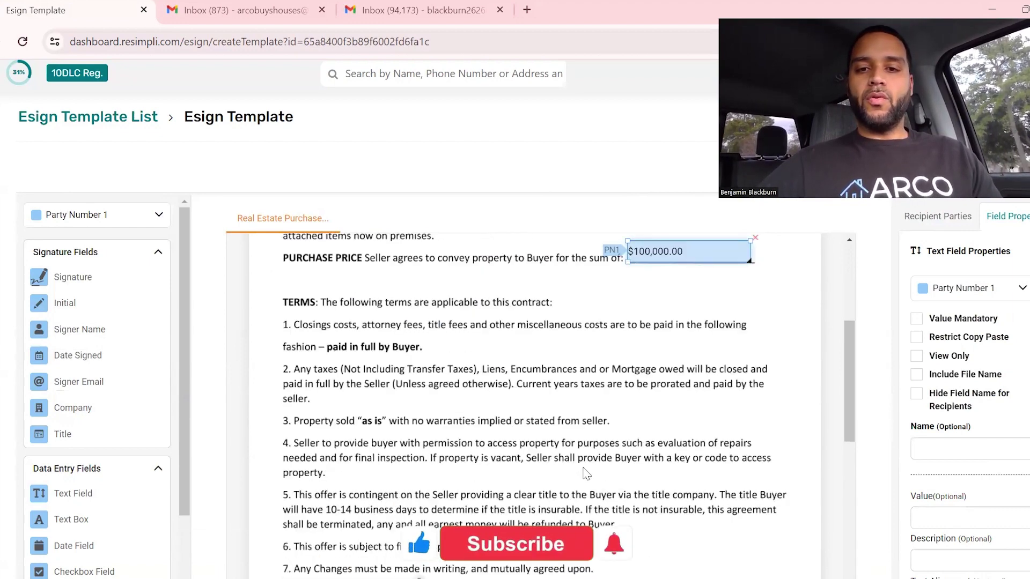
scroll(586, 474, "down", 3)
scroll(586, 473, "up", 4)
scroll(586, 474, "down", 3)
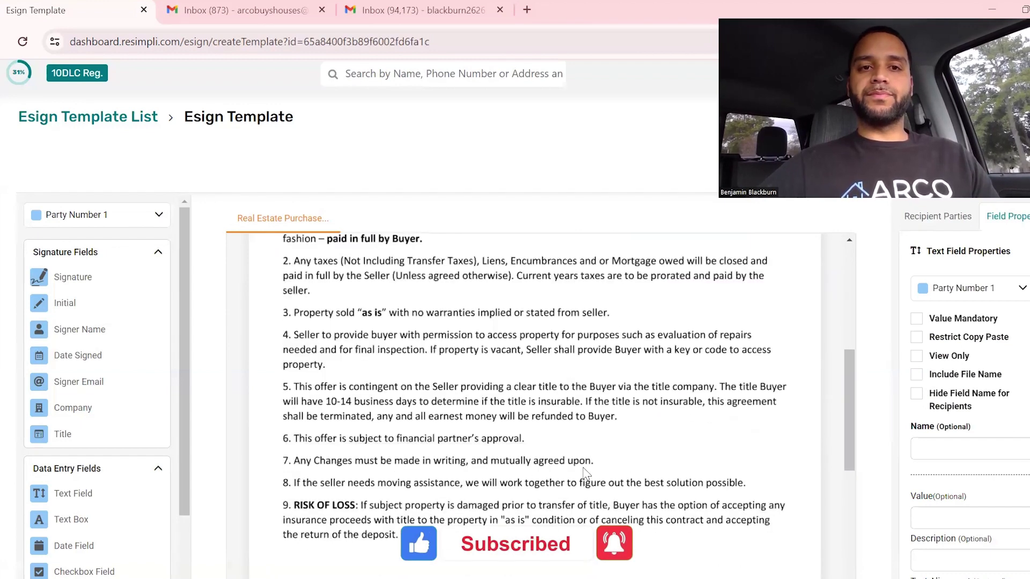
scroll(586, 474, "down", 4)
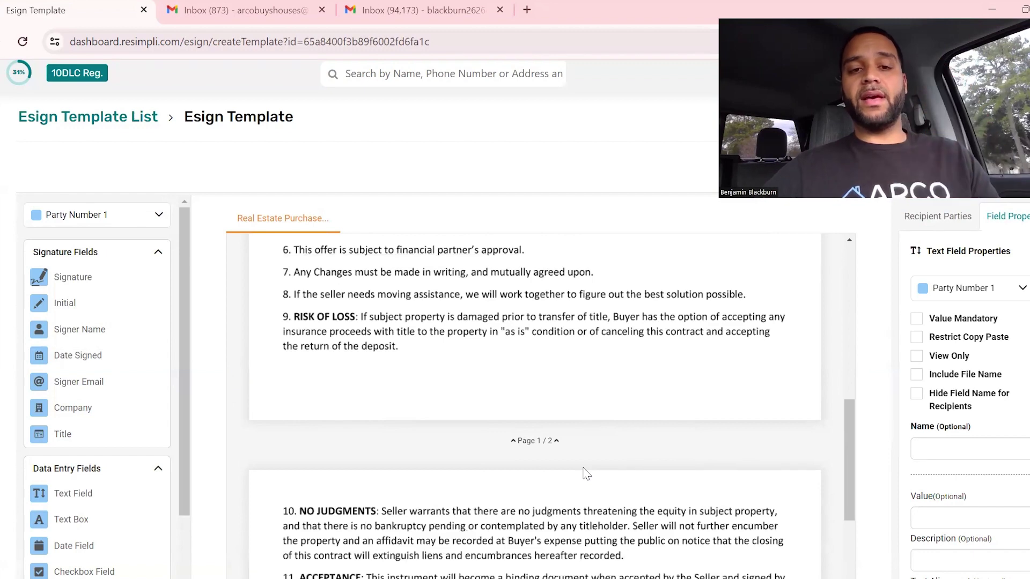
scroll(586, 473, "down", 3)
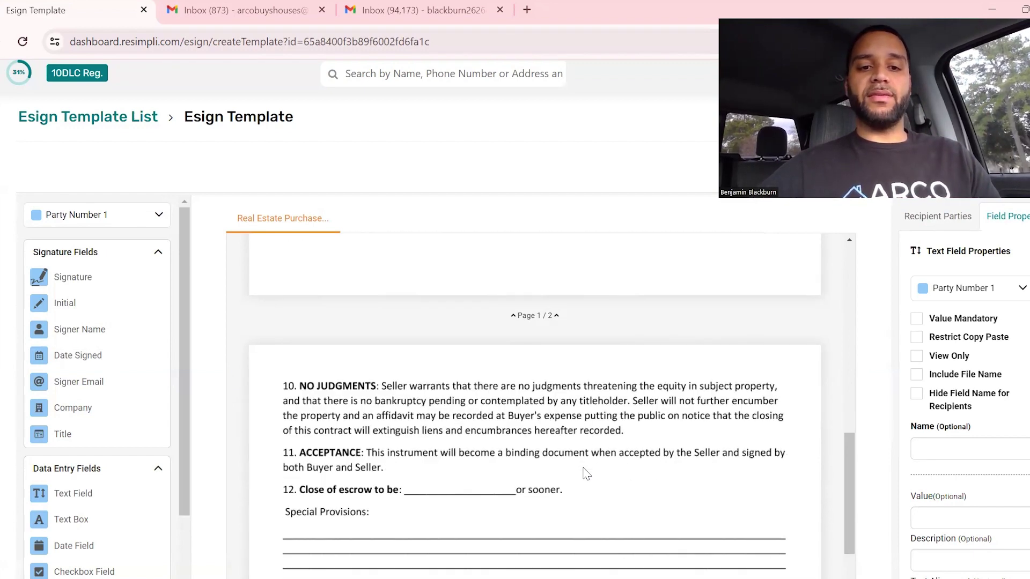
scroll(586, 474, "down", 1)
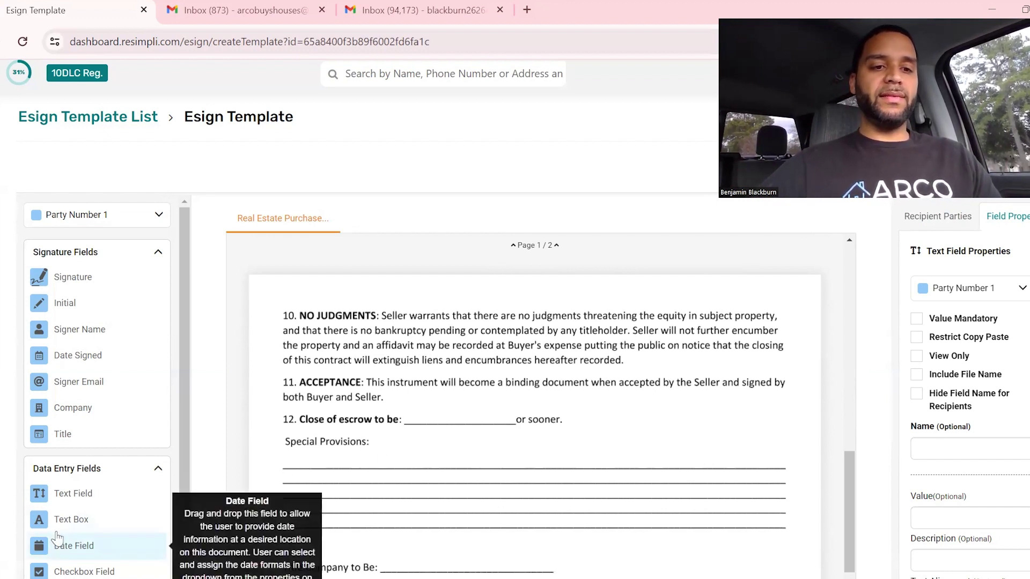
left_click_drag(86, 552, 464, 419)
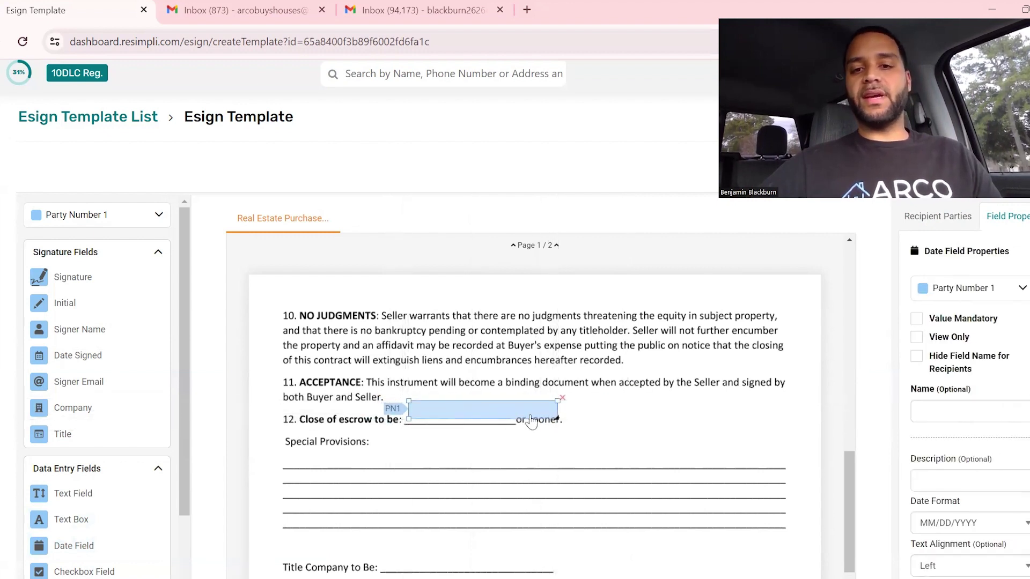
left_click_drag(538, 419, 508, 416)
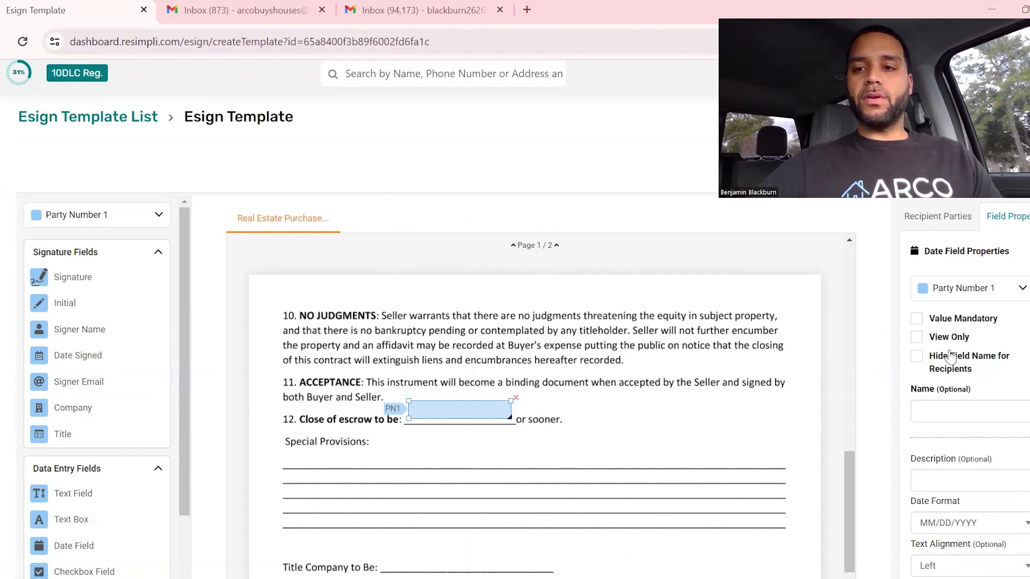
left_click(918, 338)
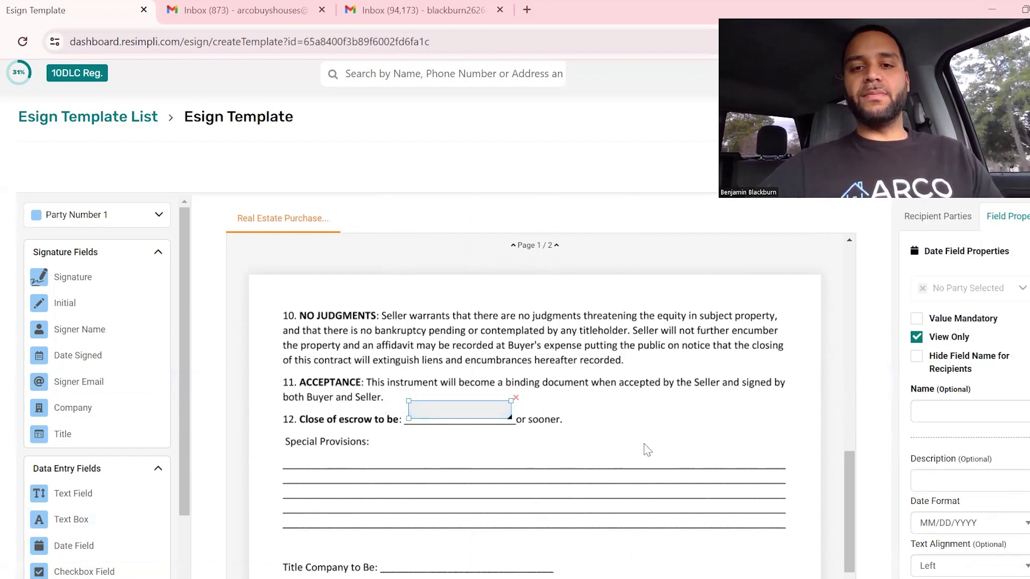
Make the $100,000.00 price (copy-paste blocked), Legal Description and property location fields view-only.
scroll(645, 449, "up", 15)
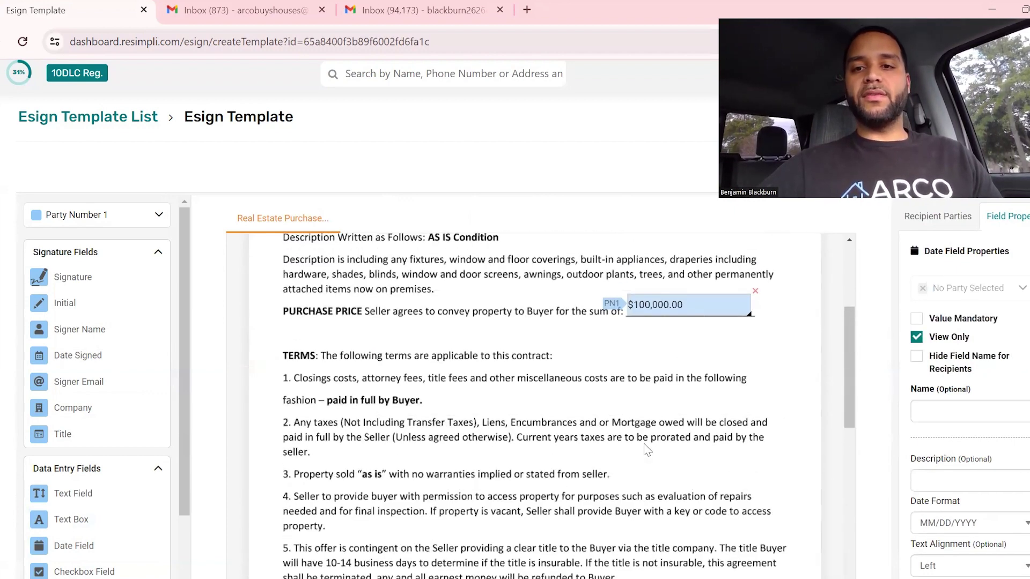
scroll(656, 532, "up", 1)
left_click(697, 377)
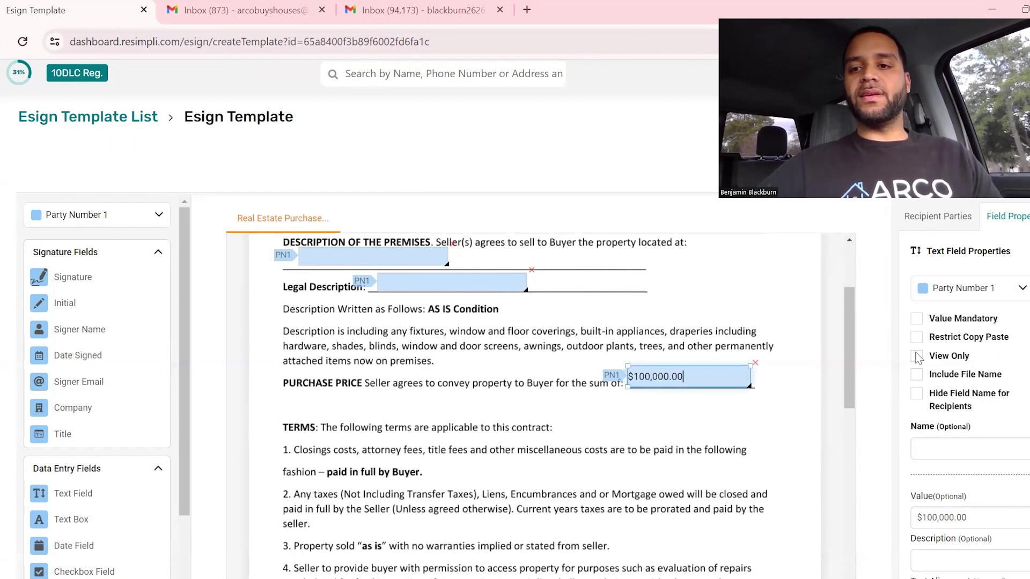
left_click(917, 337)
left_click(916, 356)
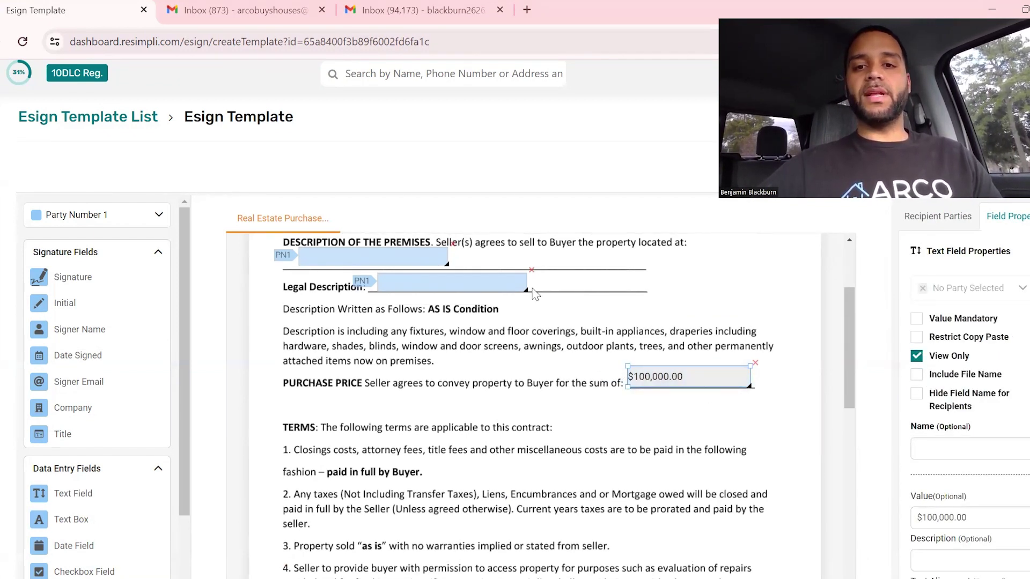
left_click(507, 285)
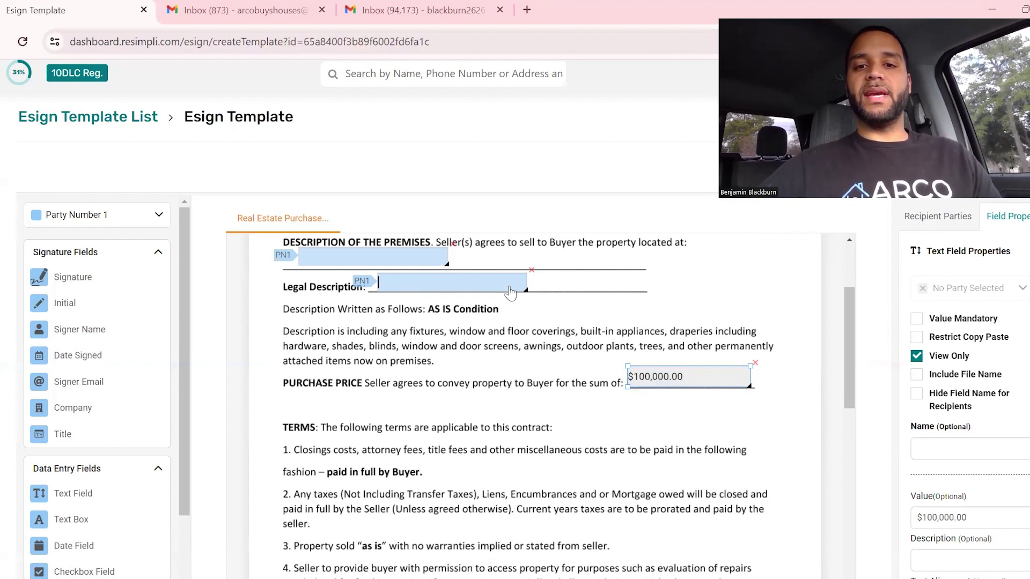
left_click(917, 356)
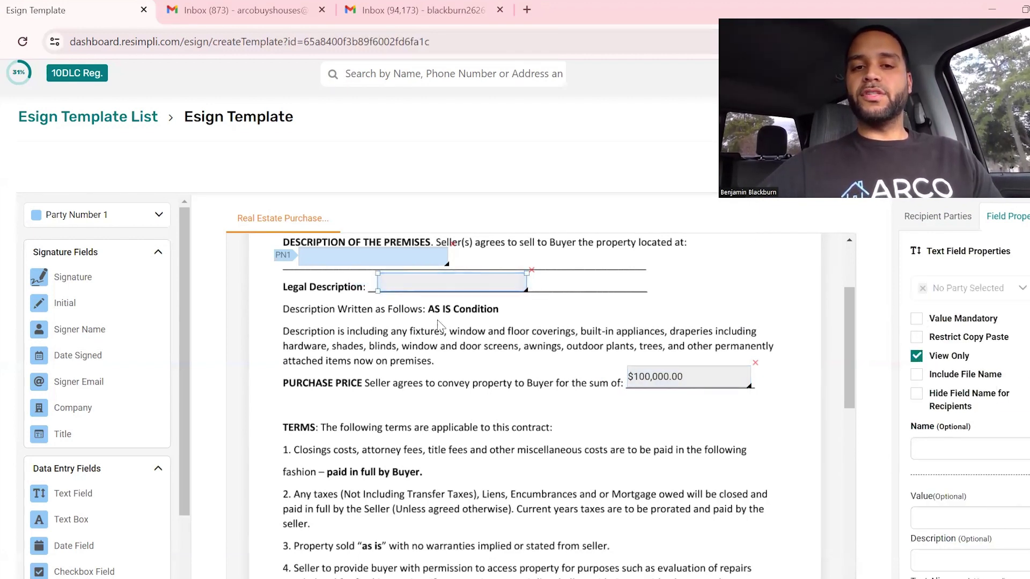
left_click(345, 258)
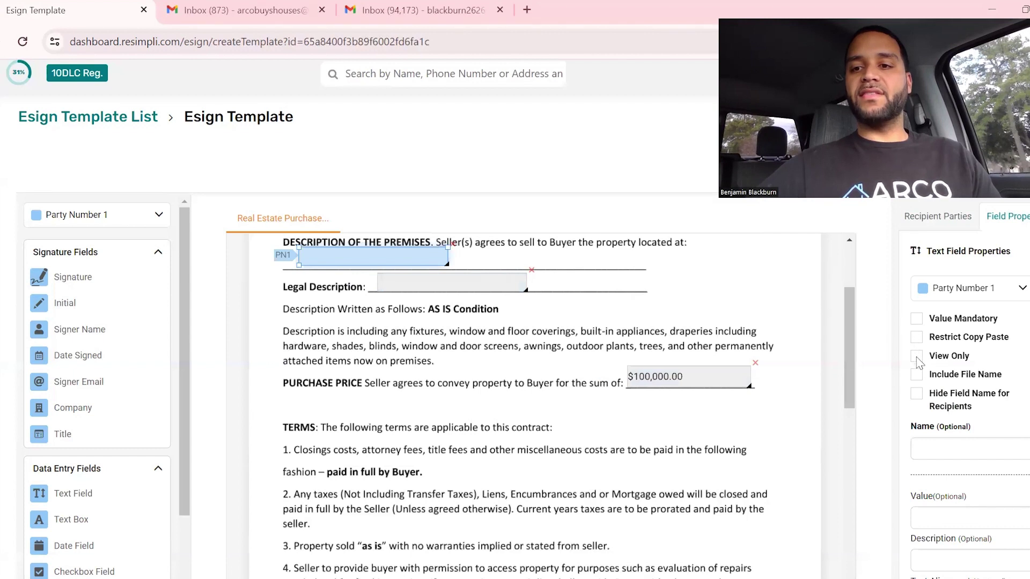
left_click(917, 357)
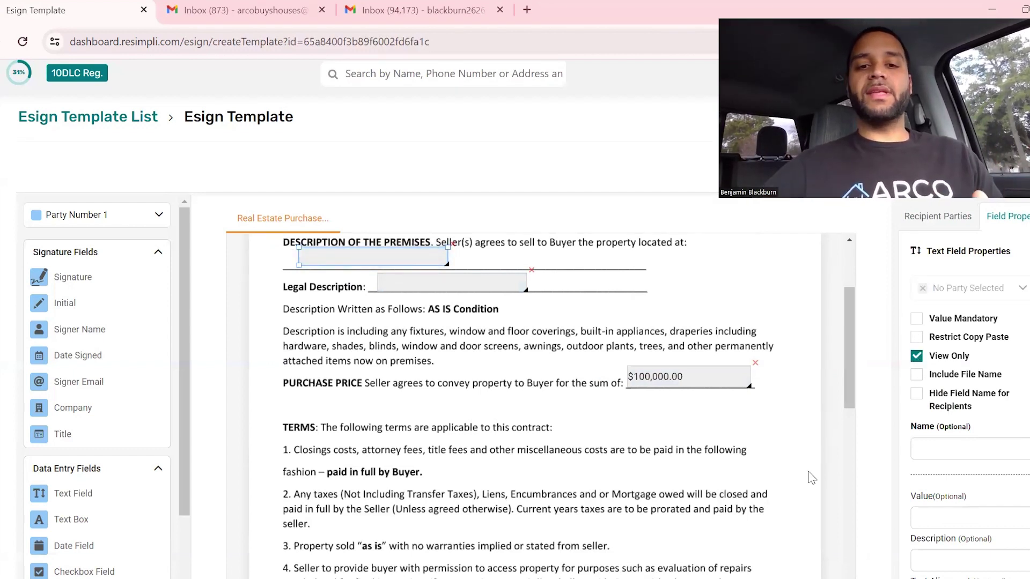
scroll(812, 477, "down", 5)
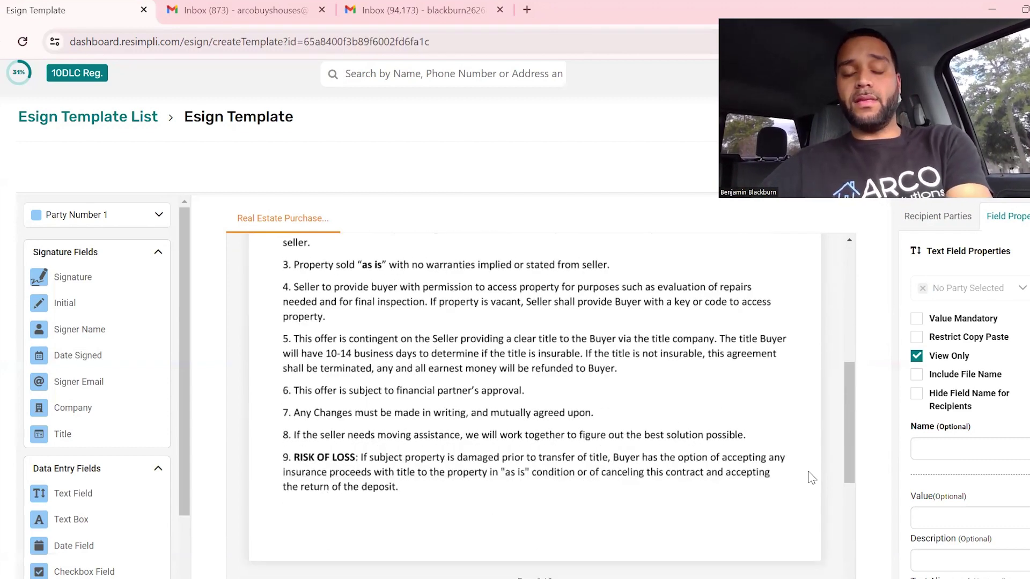
scroll(811, 478, "down", 3)
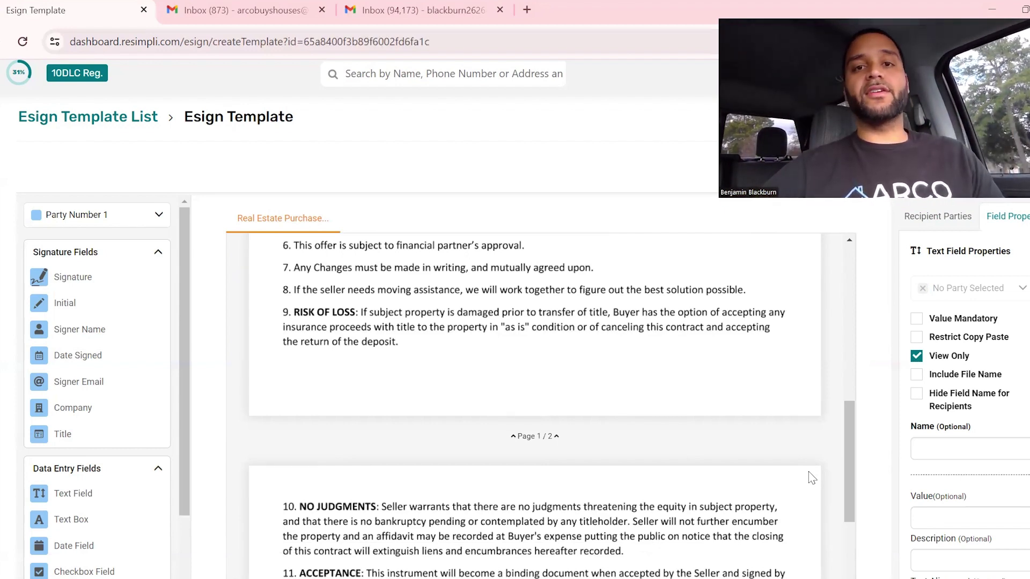
scroll(811, 477, "down", 5)
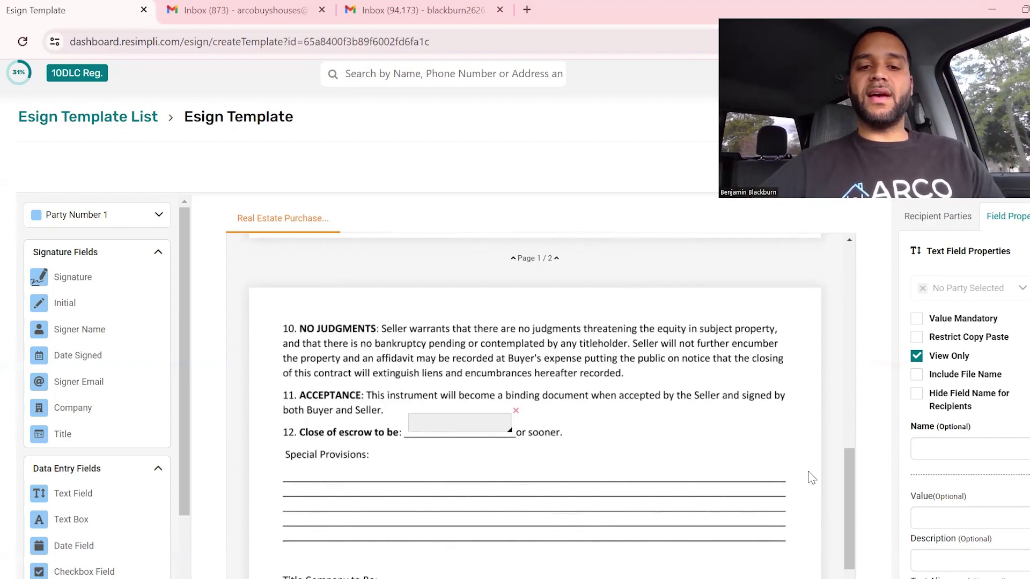
scroll(812, 478, "down", 2)
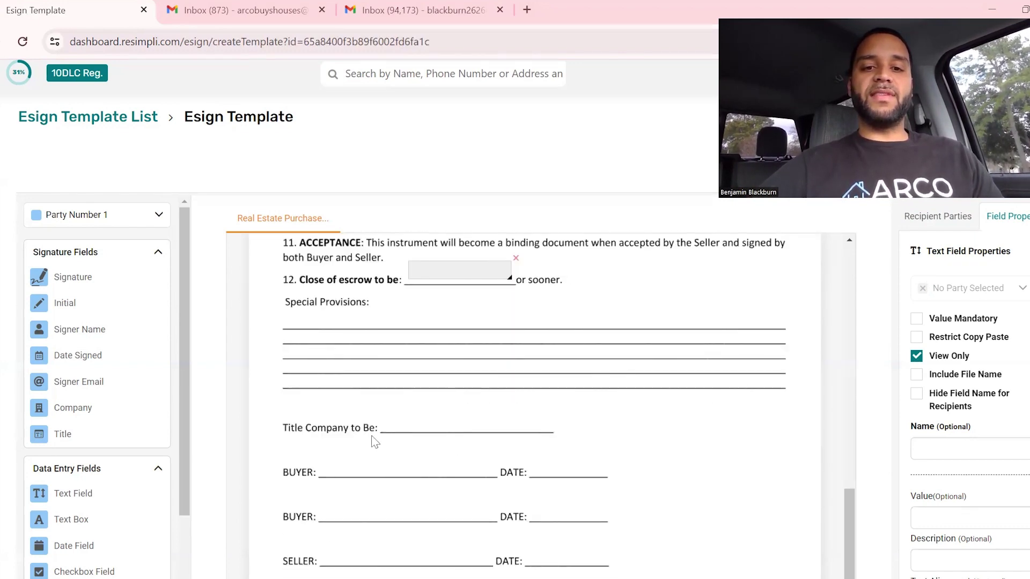
Add a view-only Title Company field plus PN1 Signature and Date Signed fields on the first BUYER line.
left_click_drag(81, 493, 440, 424)
left_click(917, 356)
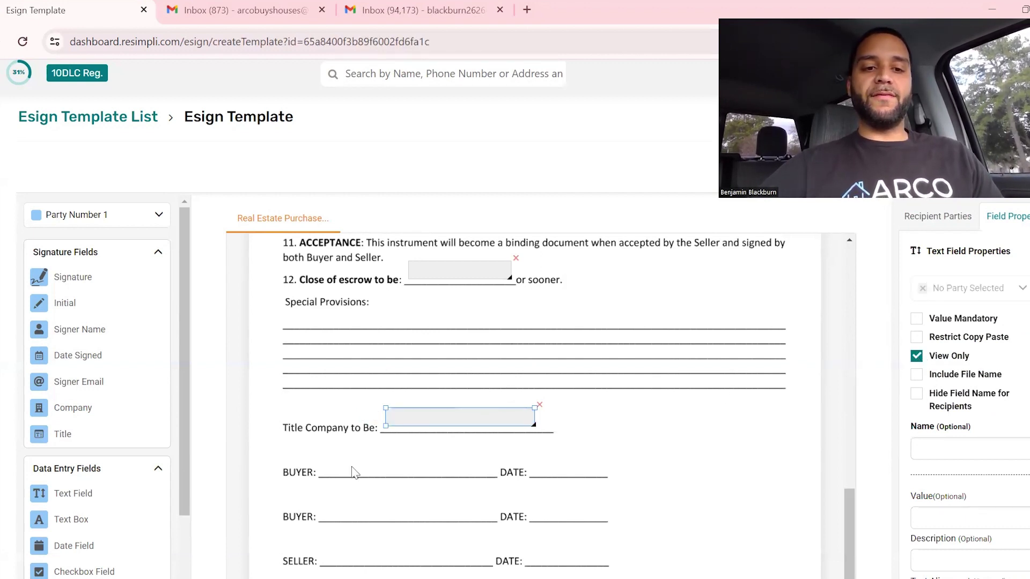
mouse_move(65, 284)
left_mouse_down()
mouse_move(301, 329)
mouse_move(384, 475)
left_mouse_up()
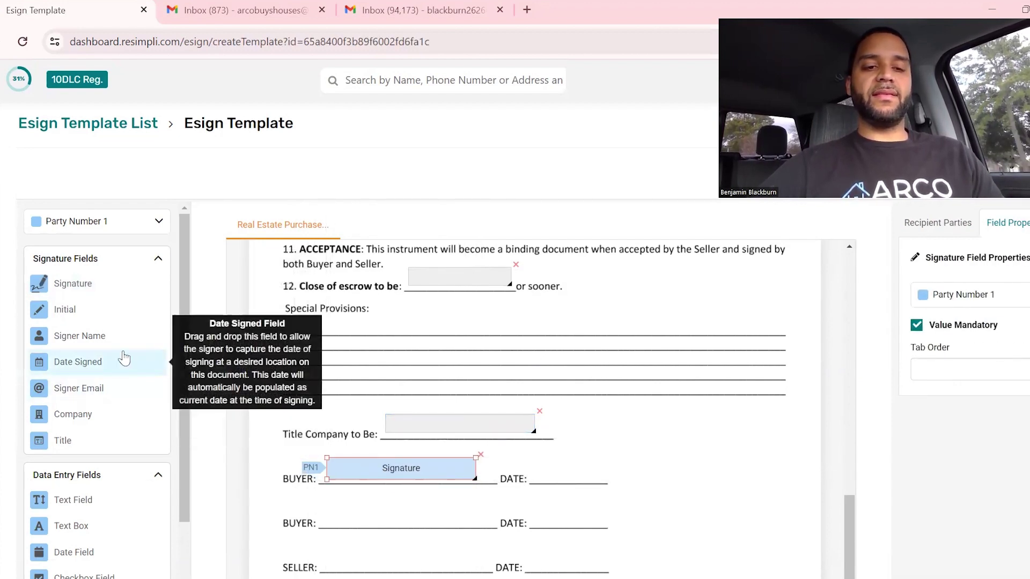
left_click_drag(124, 359, 591, 480)
left_click_drag(677, 477, 593, 475)
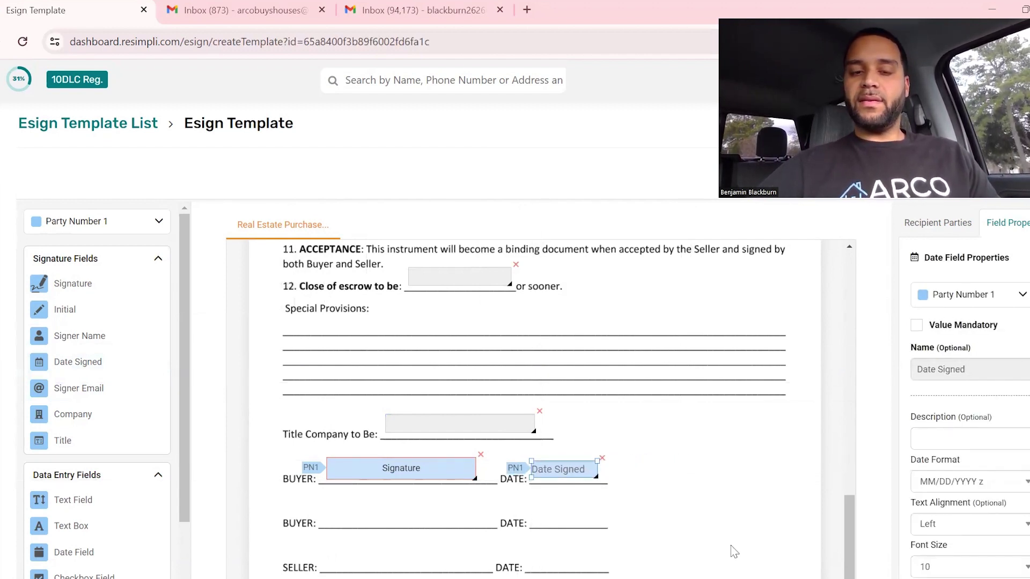
scroll(732, 547, "down", 2)
scroll(734, 550, "up", 2)
scroll(734, 552, "up", 10)
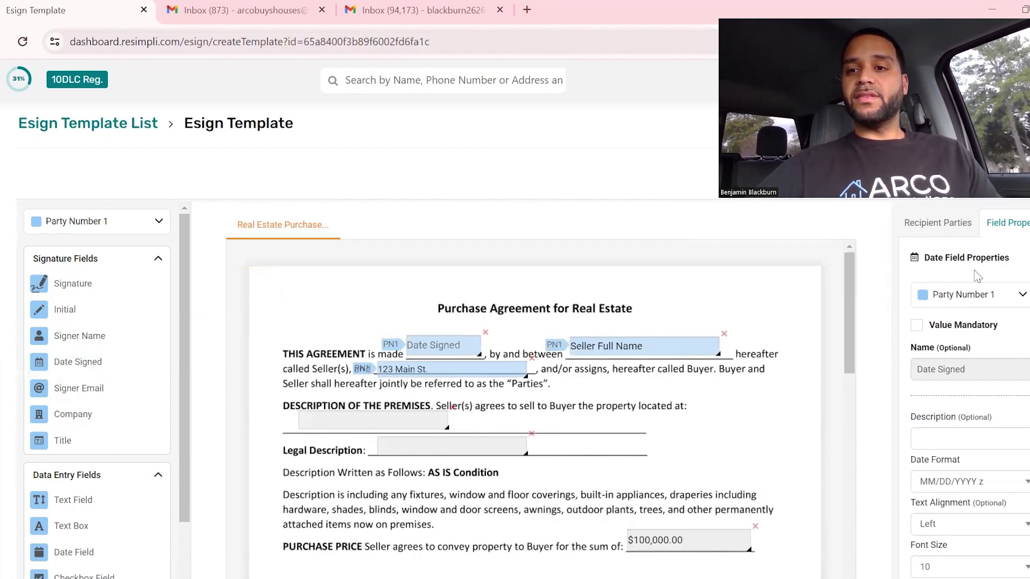
Switch to the PN2 Seller party and place Signature and Date Signed fields on the first SELLER line.
left_click(936, 230)
left_click(934, 390)
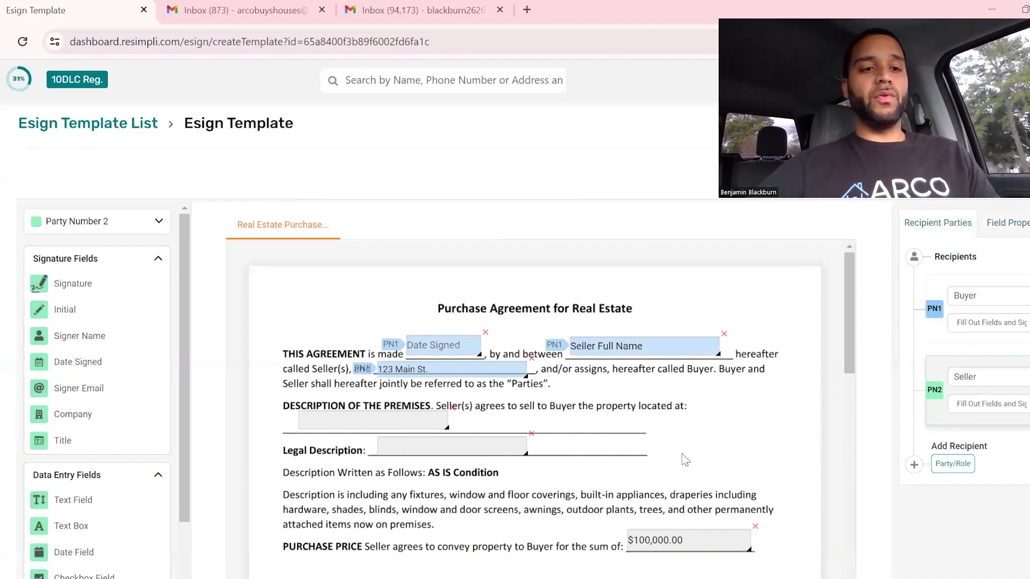
scroll(384, 486, "down", 10)
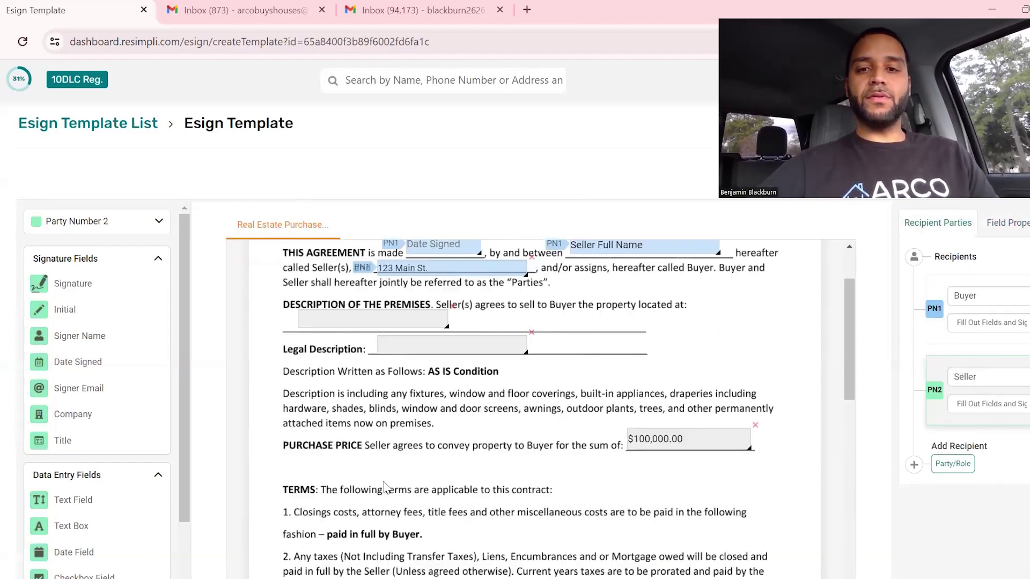
scroll(384, 486, "down", 3)
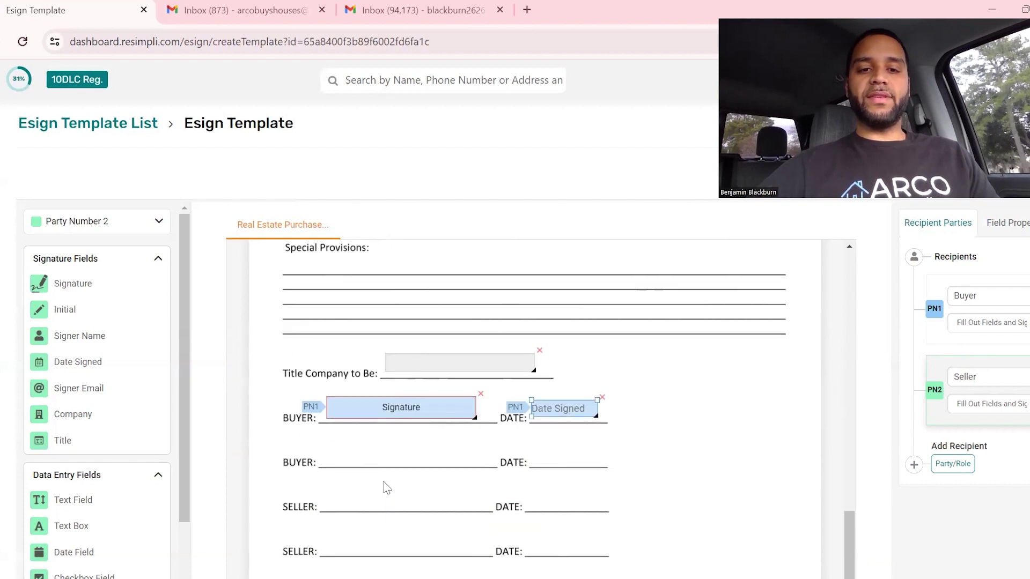
left_click_drag(67, 283, 362, 506)
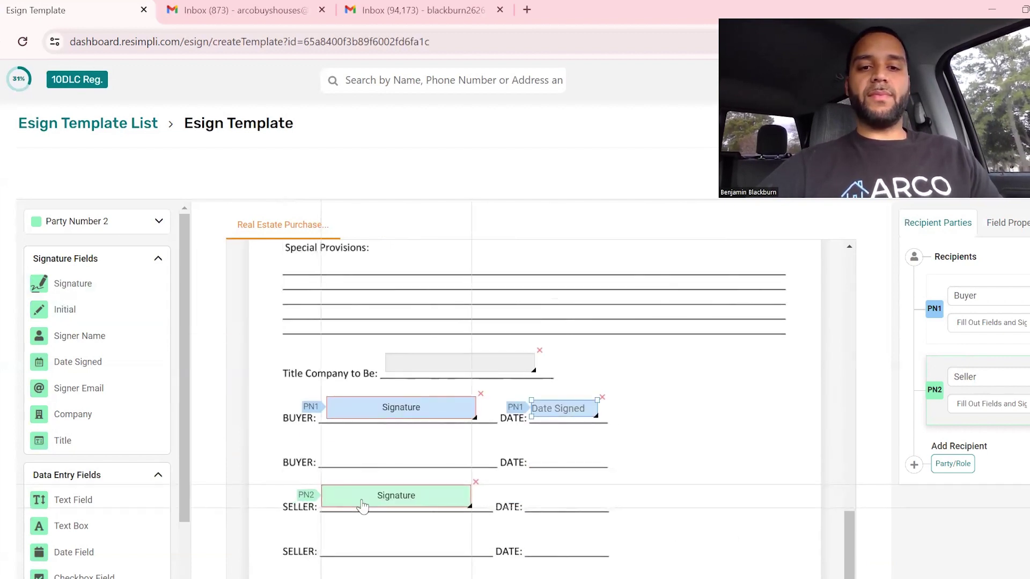
left_click(363, 506)
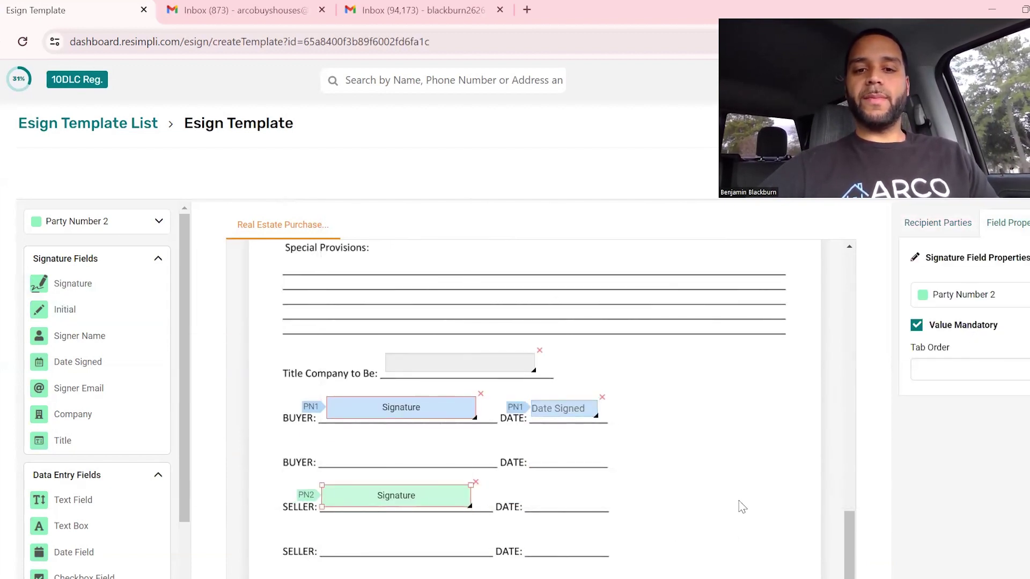
left_click_drag(81, 362, 633, 512)
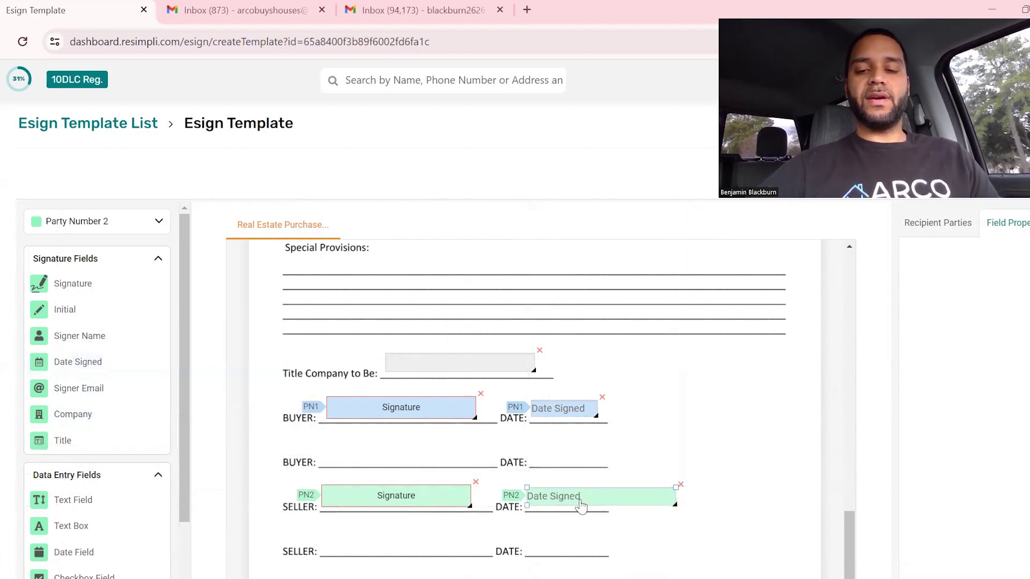
left_click_drag(668, 502, 598, 501)
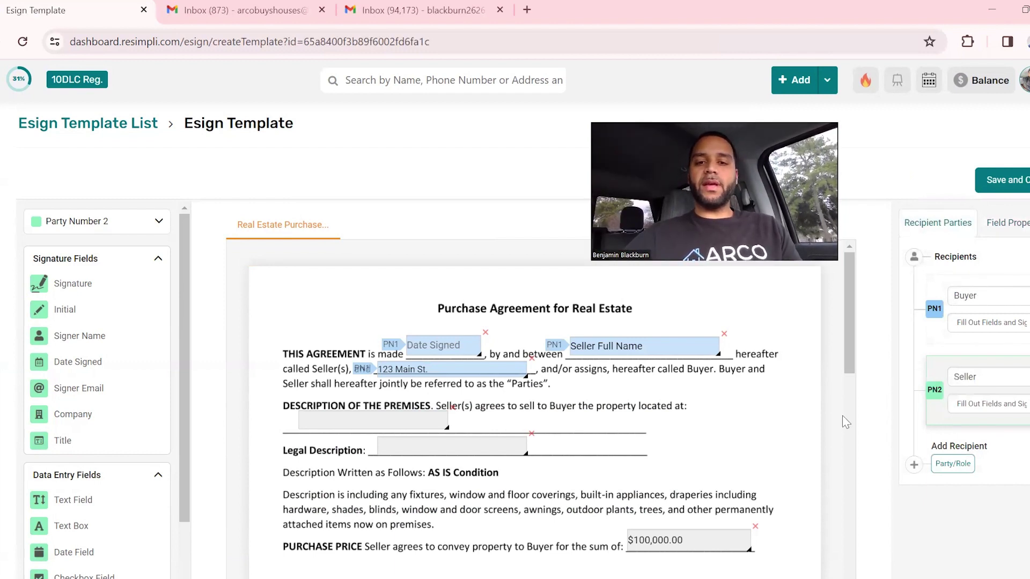
Scroll through the agreement to review the placed buyer and seller fields.
scroll(503, 355, "down", 15)
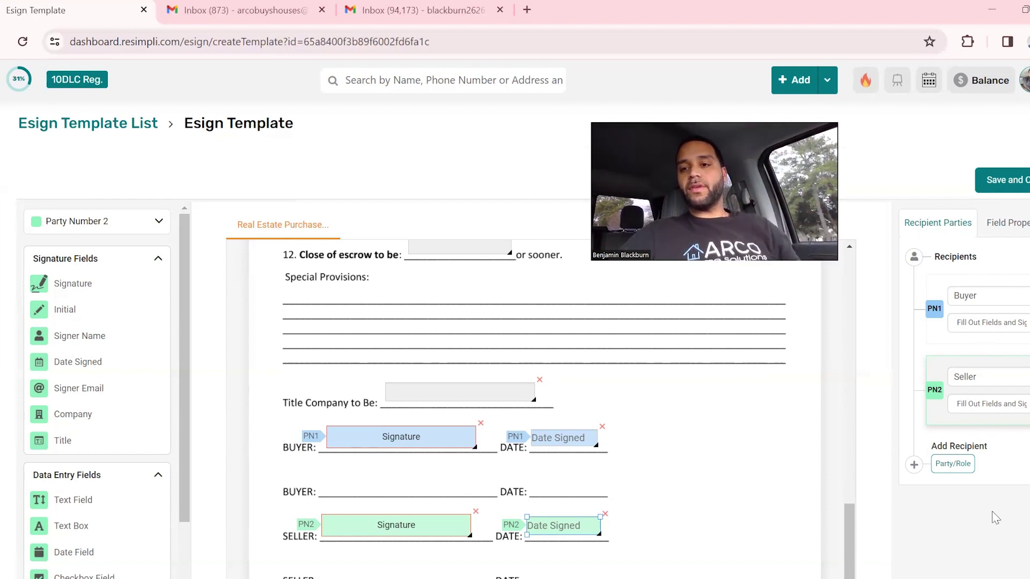
Save the template, return to the eSign template list, and bring up the Leads menu.
left_click(1003, 182)
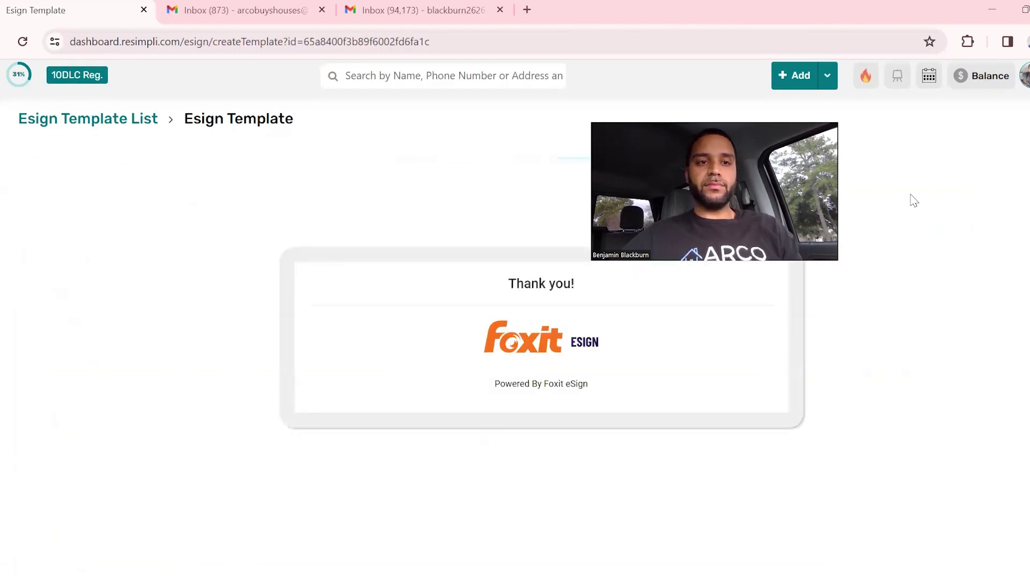
left_click(113, 120)
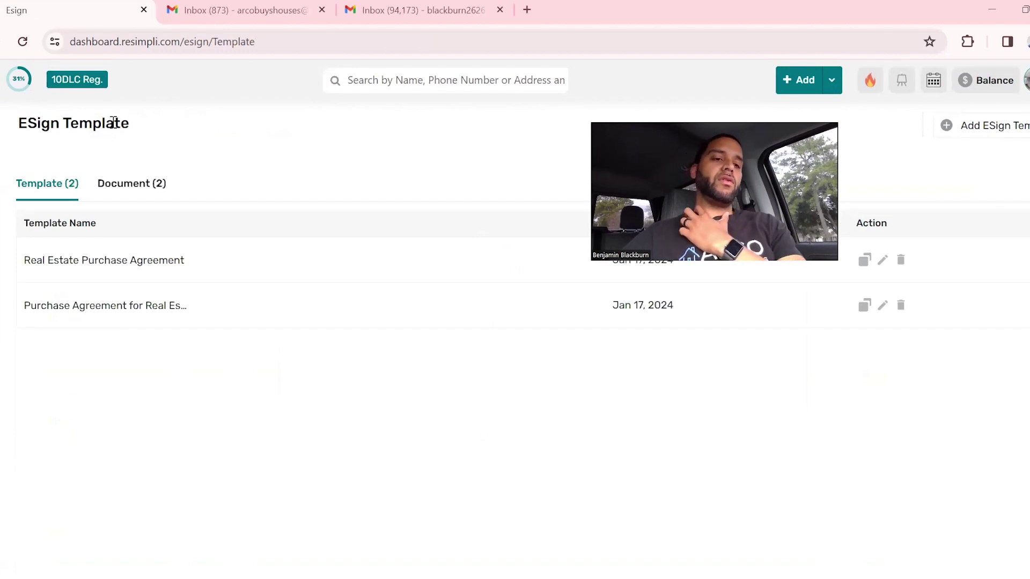
mouse_move(8, 171)
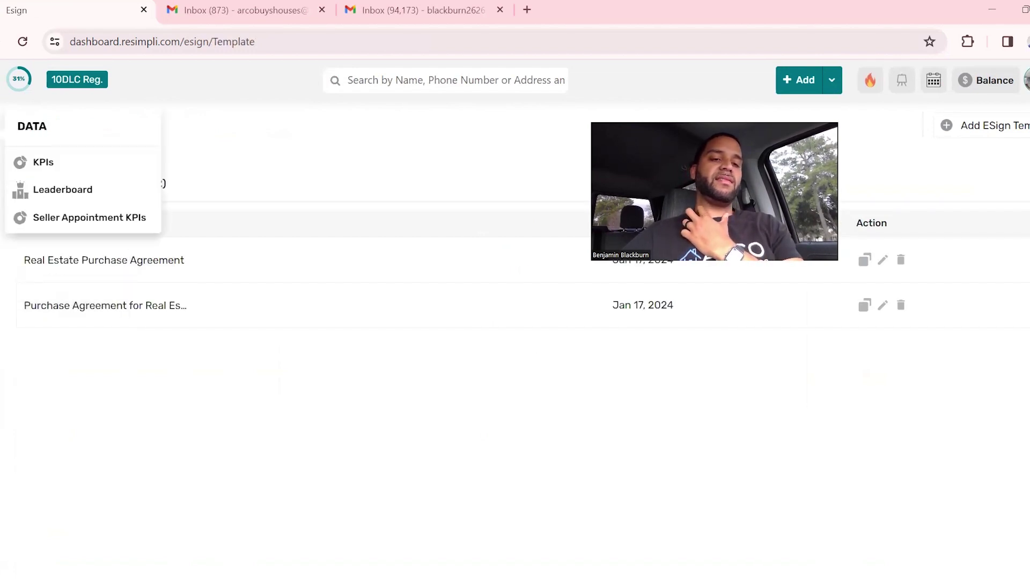
mouse_move(8, 243)
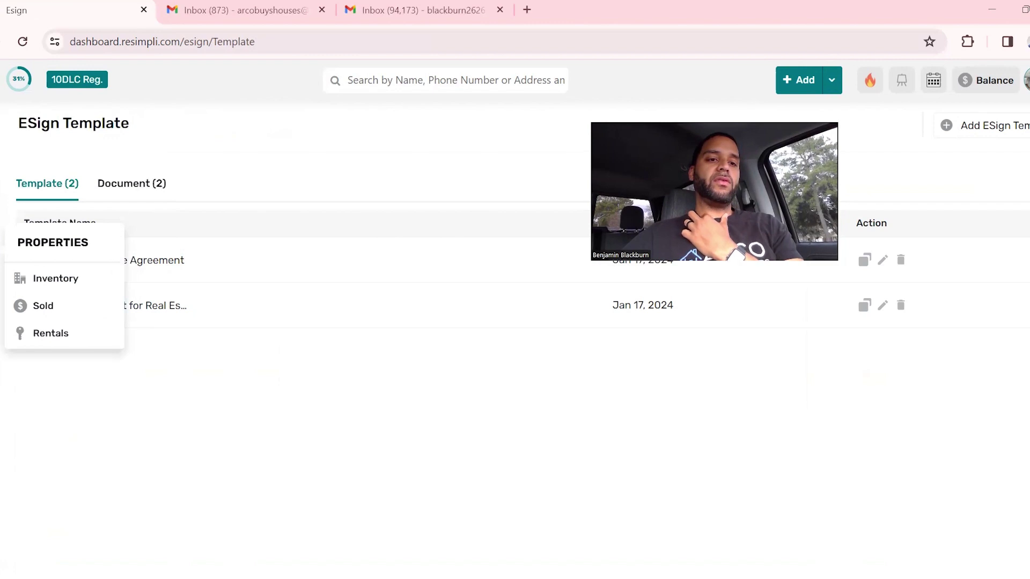
mouse_move(8, 204)
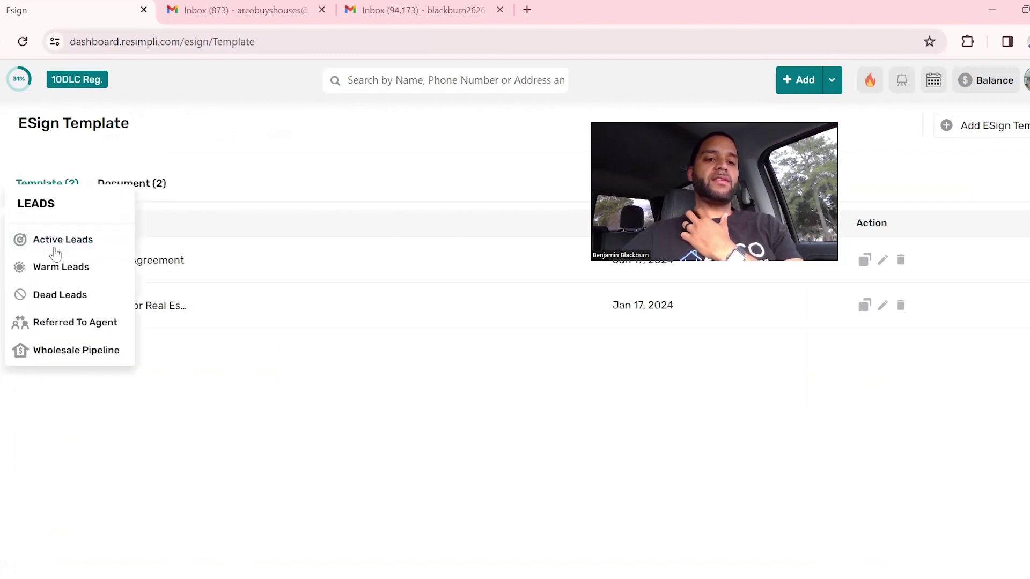
left_click(59, 295)
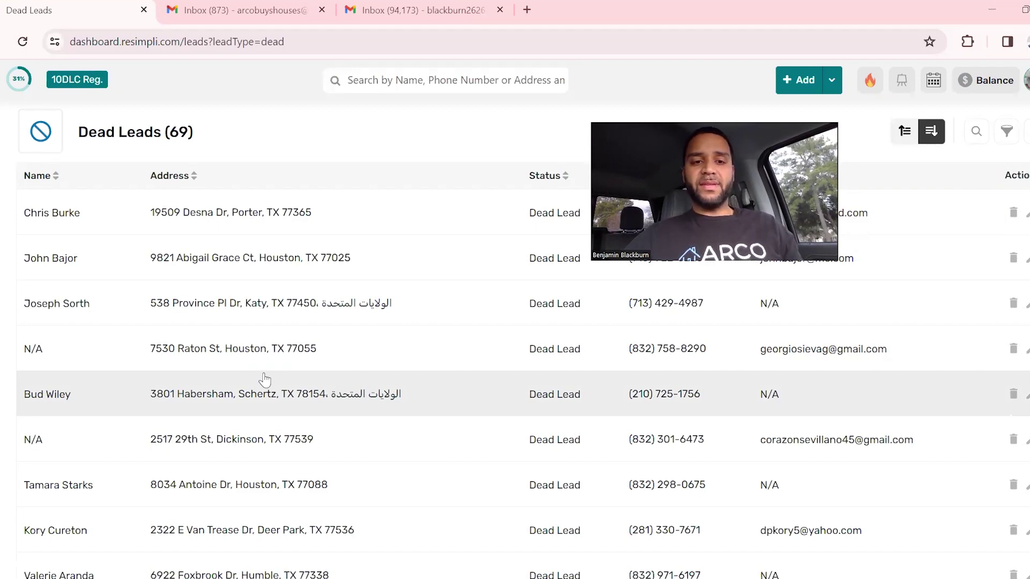
left_click(213, 441)
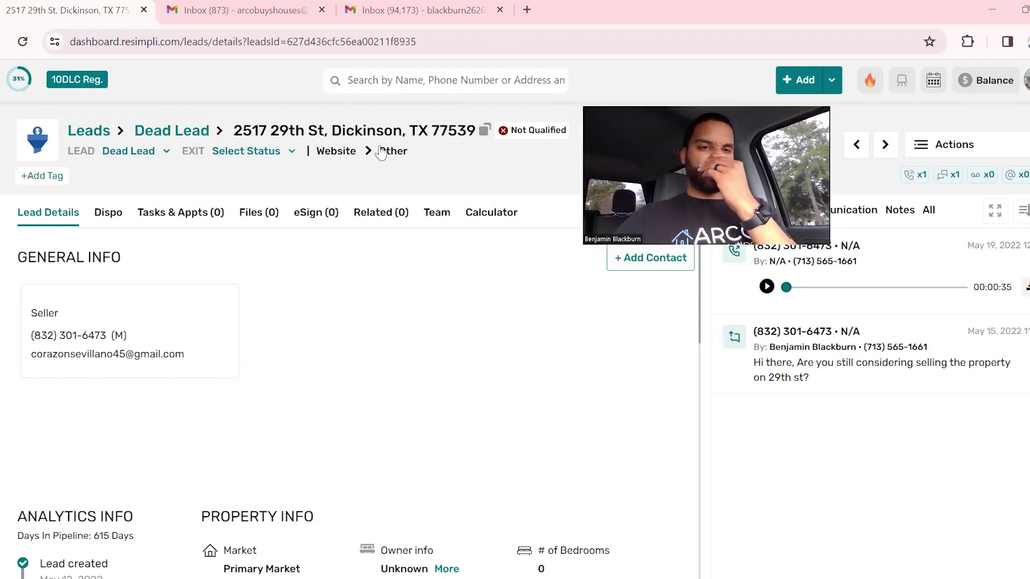
left_click(165, 152)
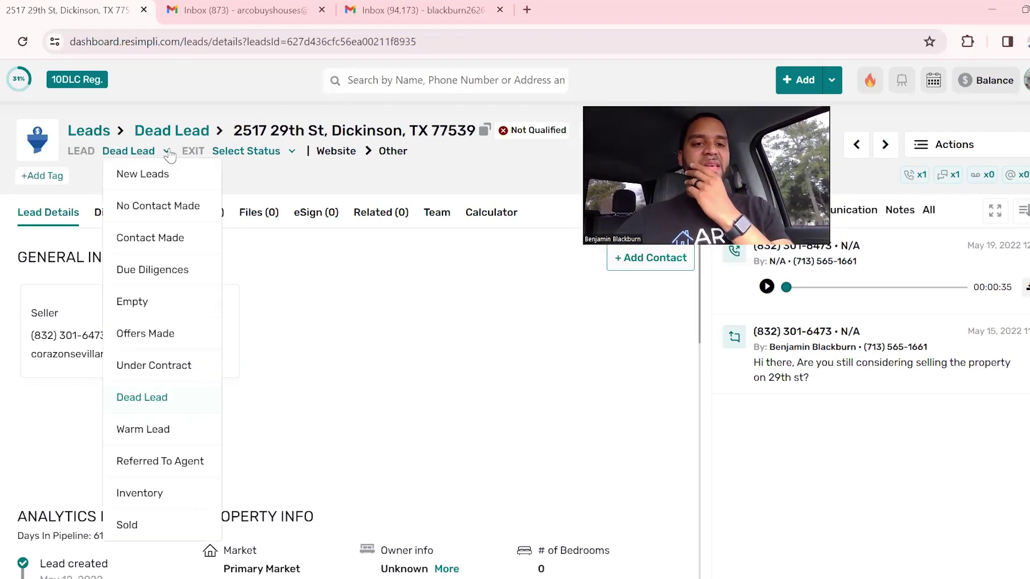
left_click(324, 282)
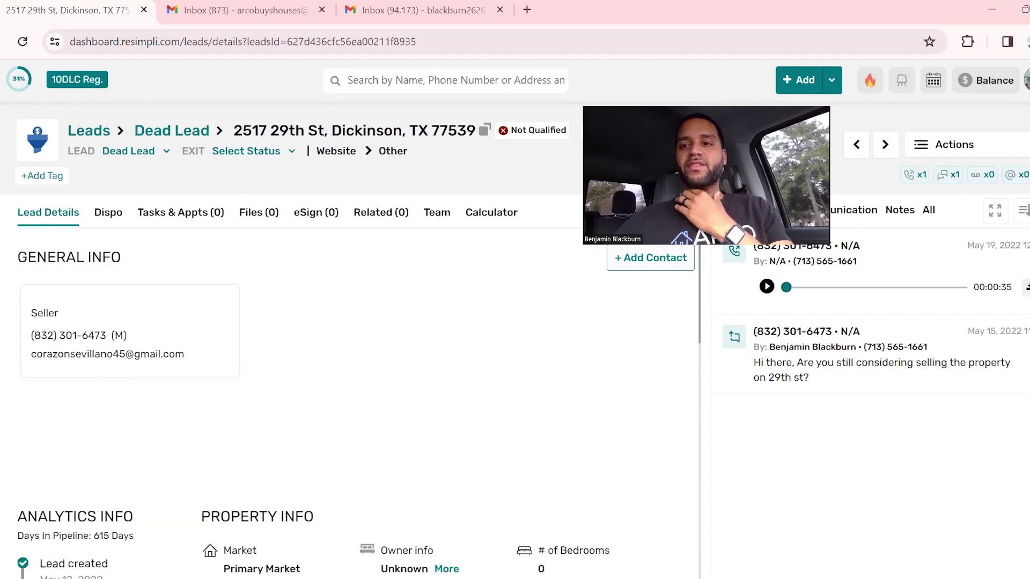
left_click(950, 144)
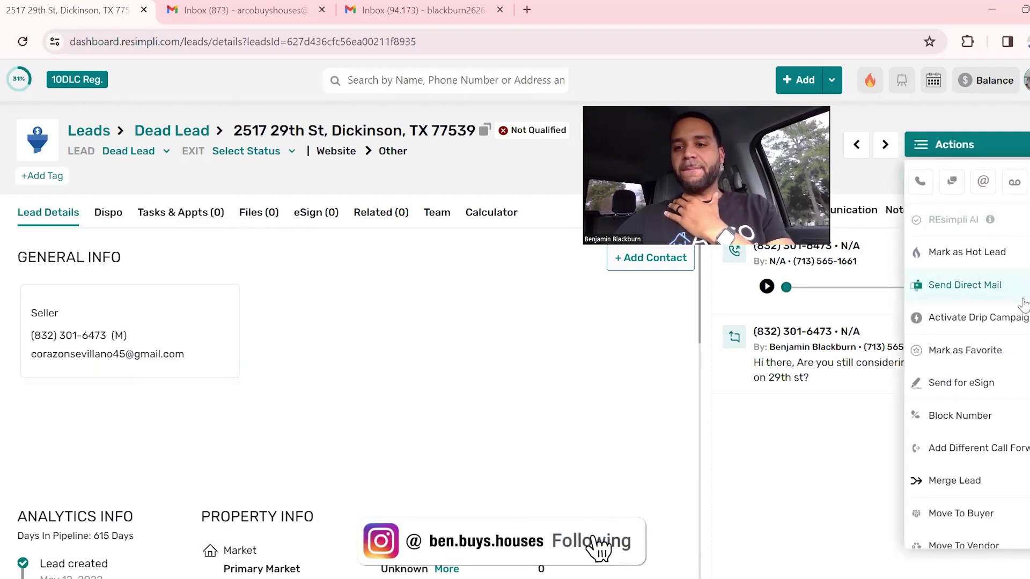
Start an eSign request for this lead using the Real Estate Purchase Agreement template.
left_click(973, 384)
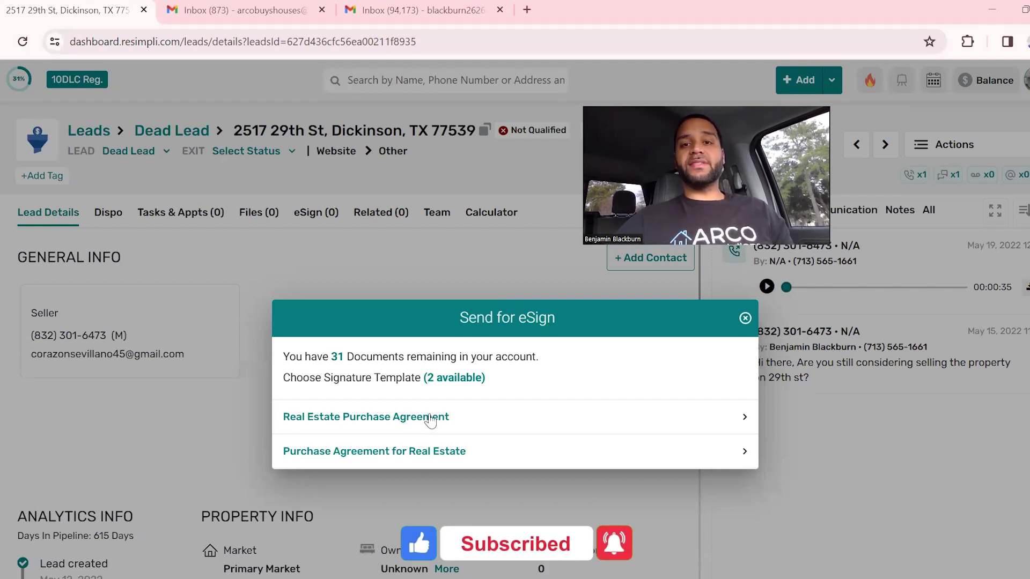
left_click(431, 420)
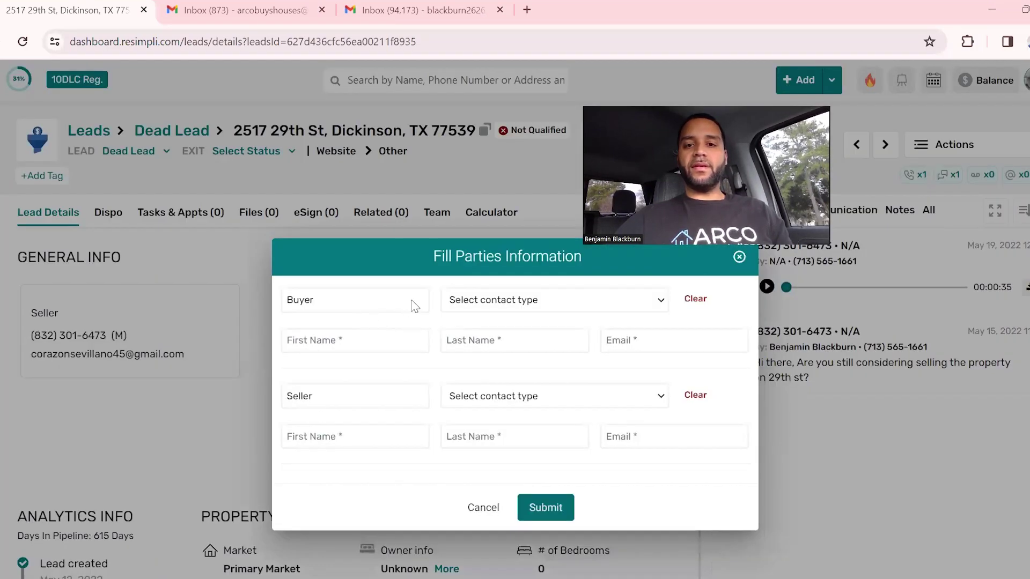
Fill the Buyer with my own info and replace the buyer email with the suggested address.
left_click(493, 306)
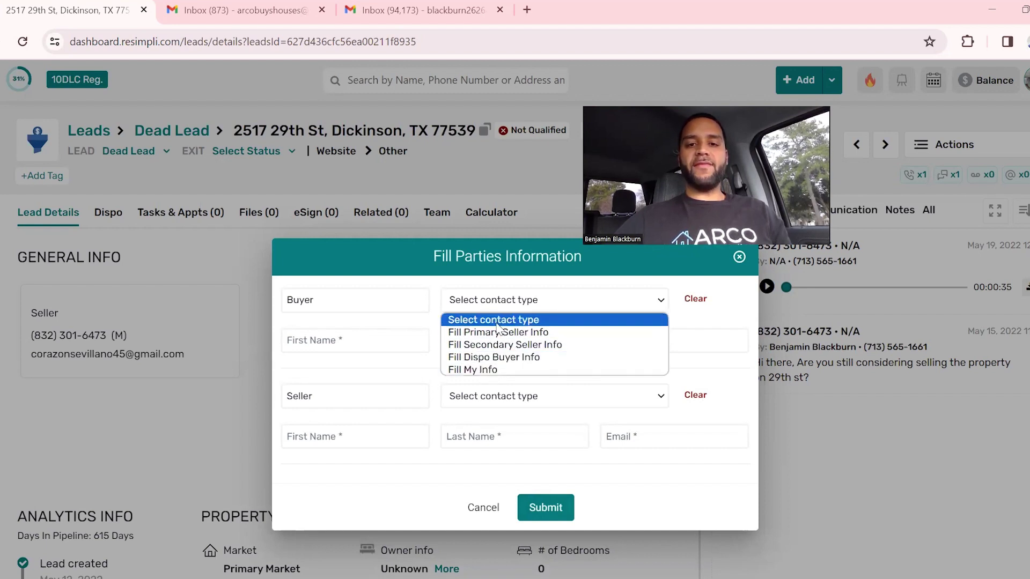
left_click(485, 370)
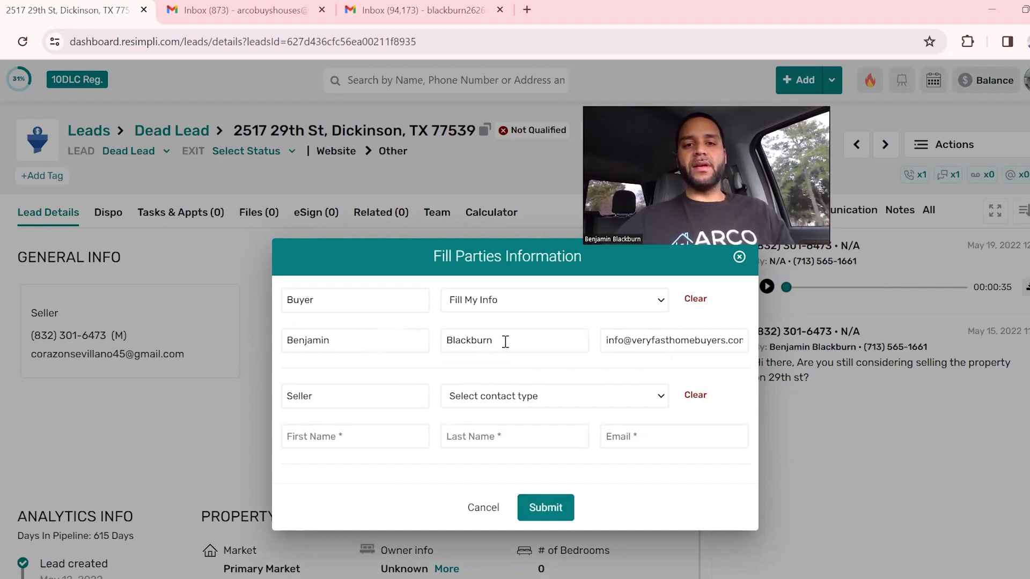
triple_click(621, 342)
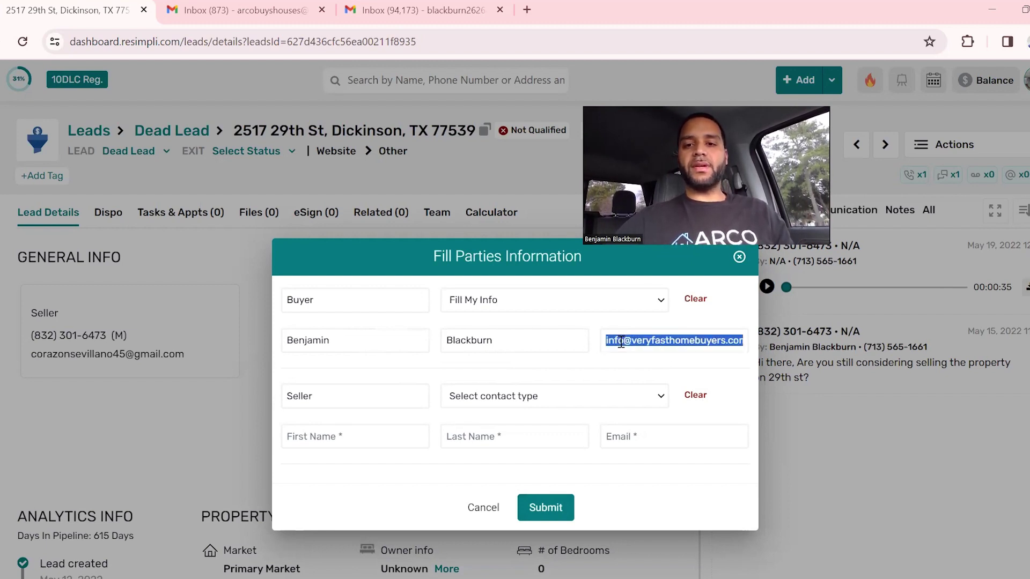
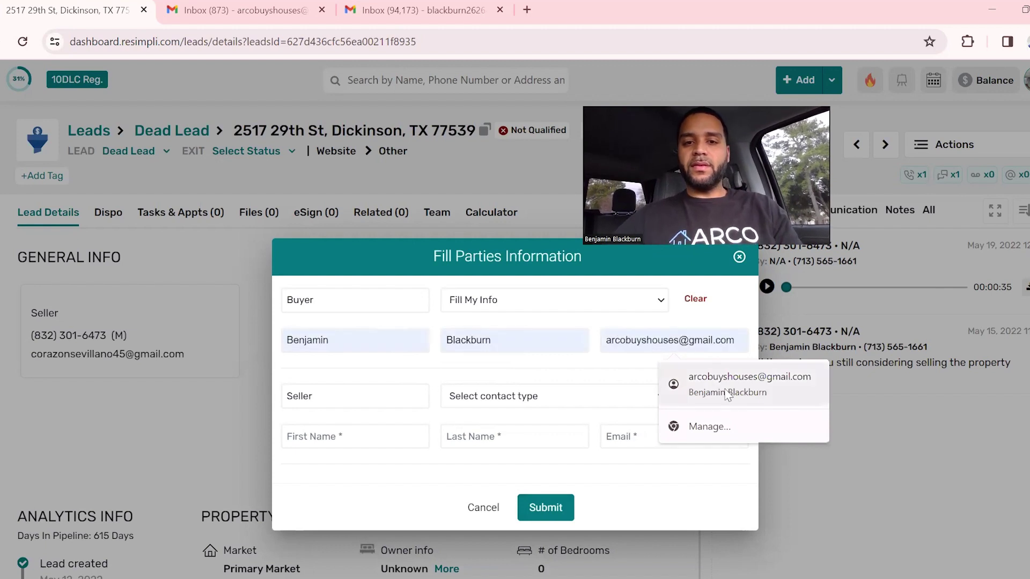
left_click(727, 389)
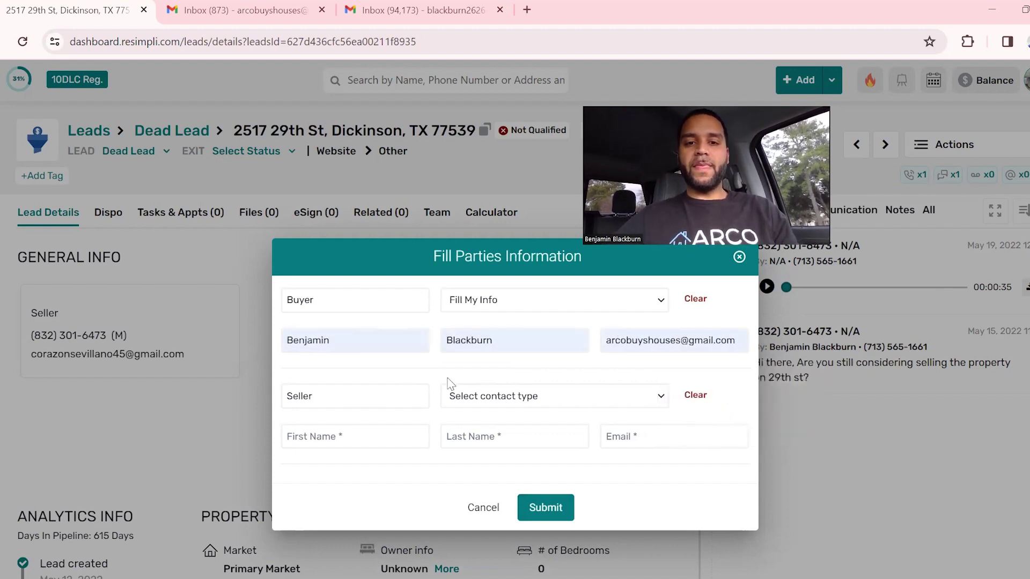
Set the Seller to Primary Seller Info, enter the seller's first and last name, and replace the seller's email.
left_click(489, 403)
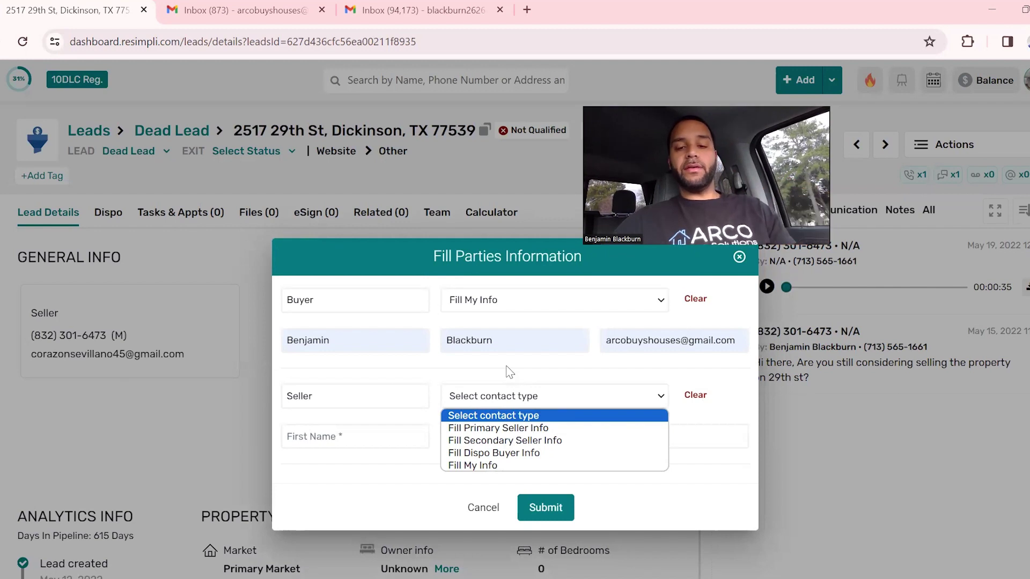
left_click(478, 466)
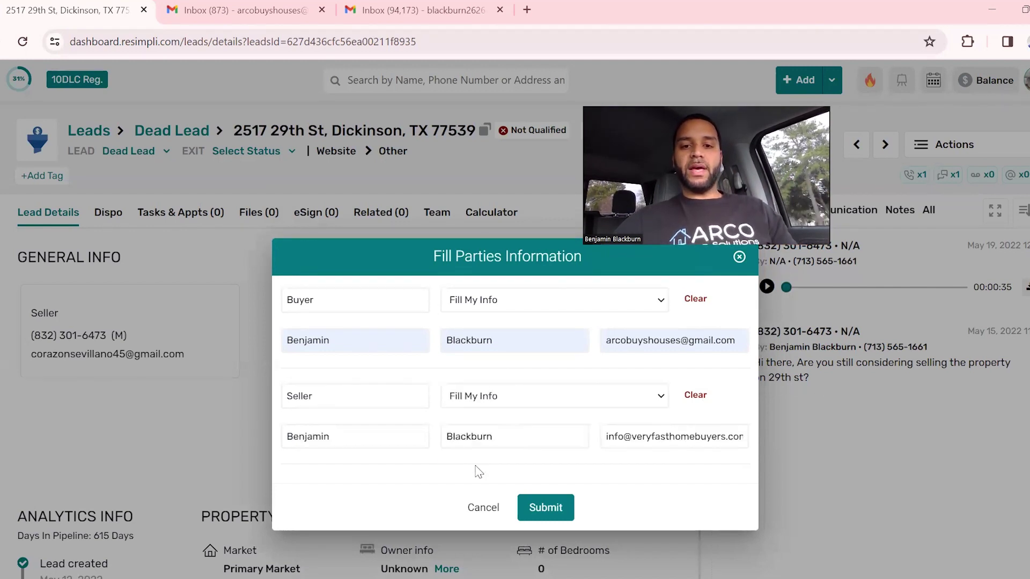
left_click(493, 406)
left_click(496, 426)
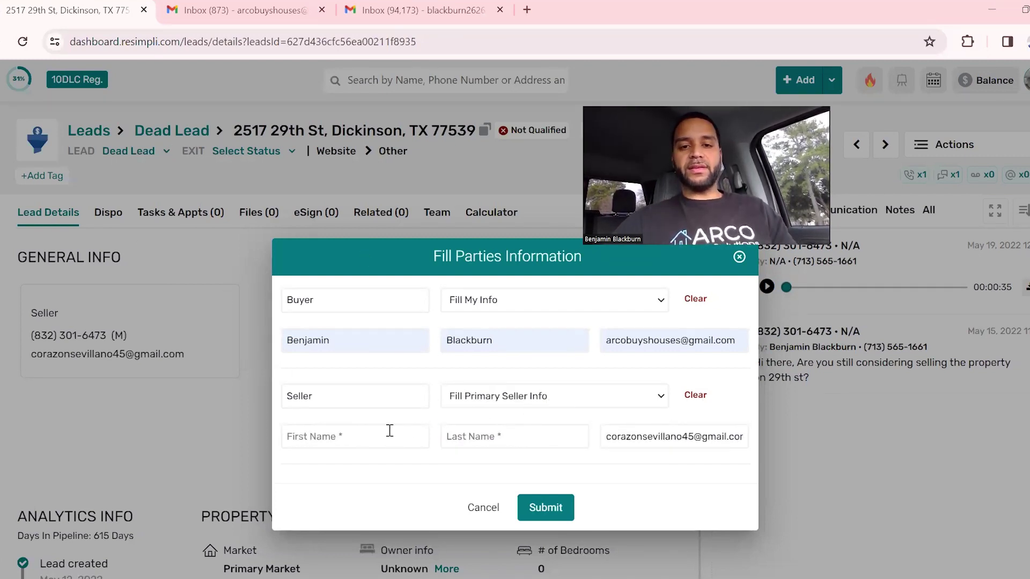
left_click(371, 435)
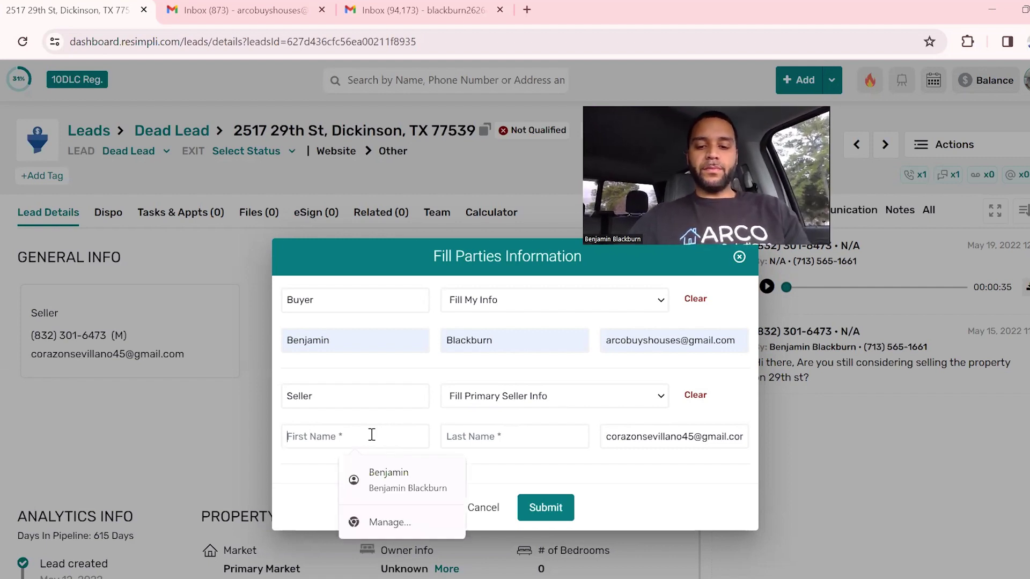
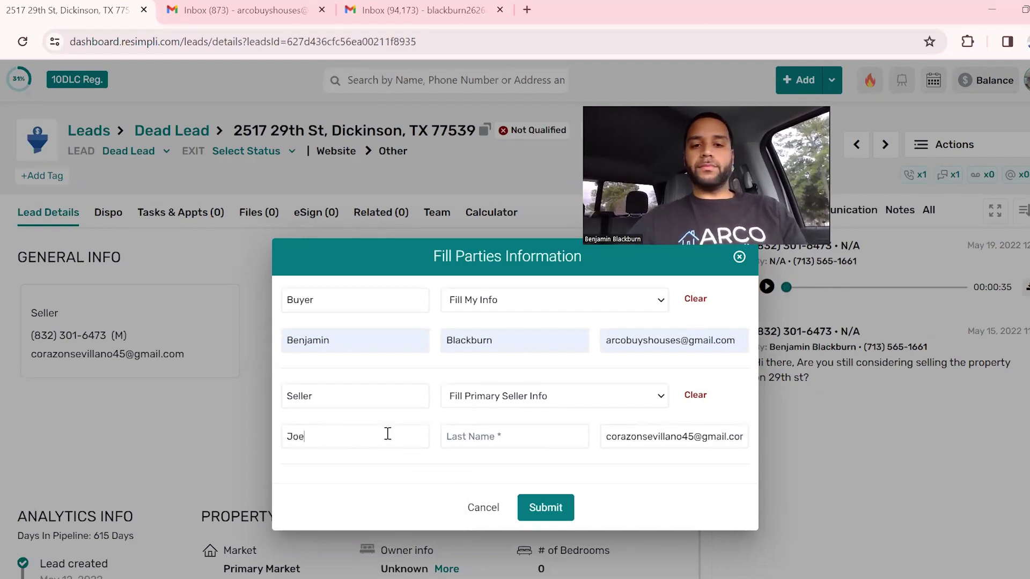
left_click(479, 439)
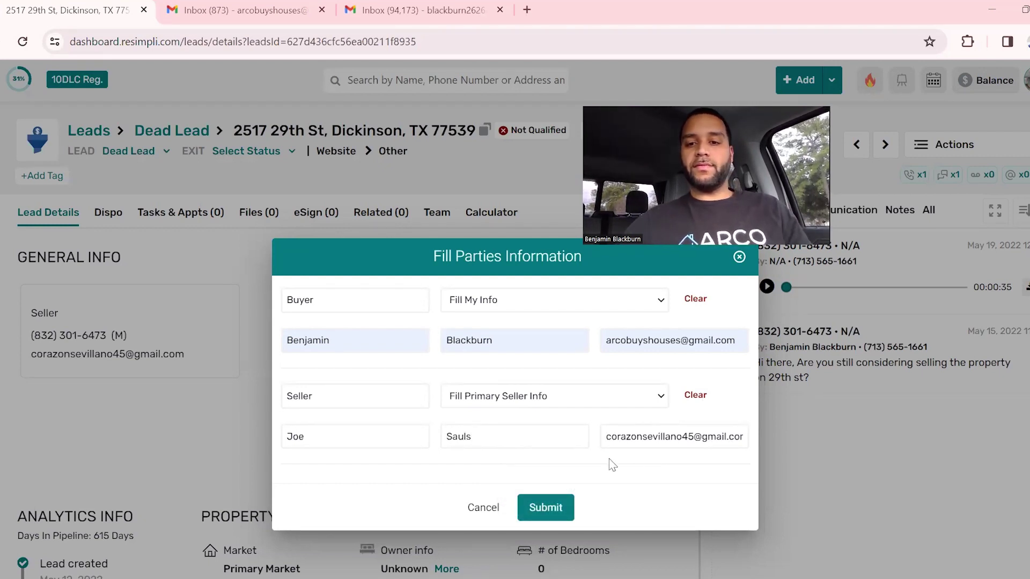
triple_click(664, 436)
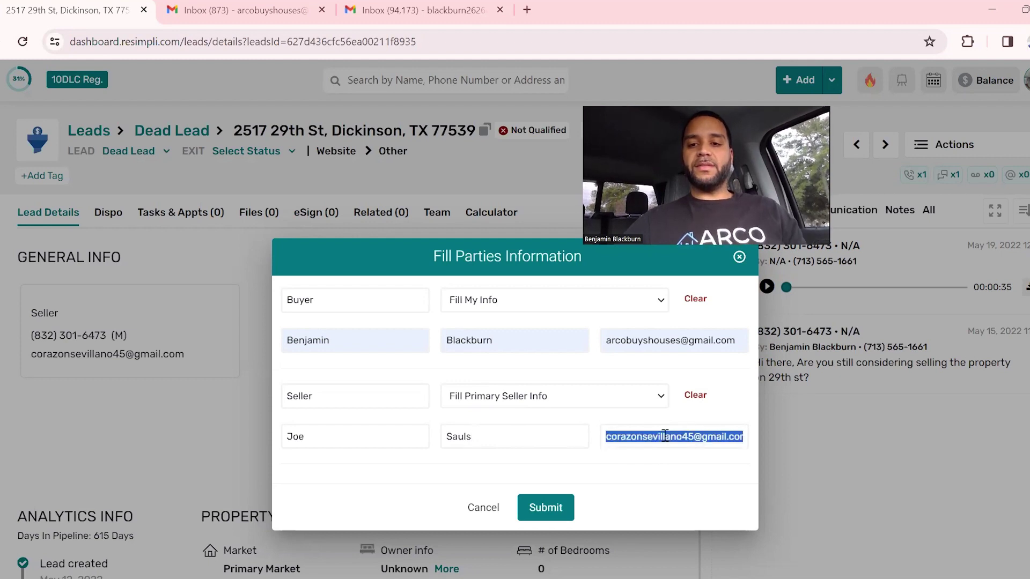
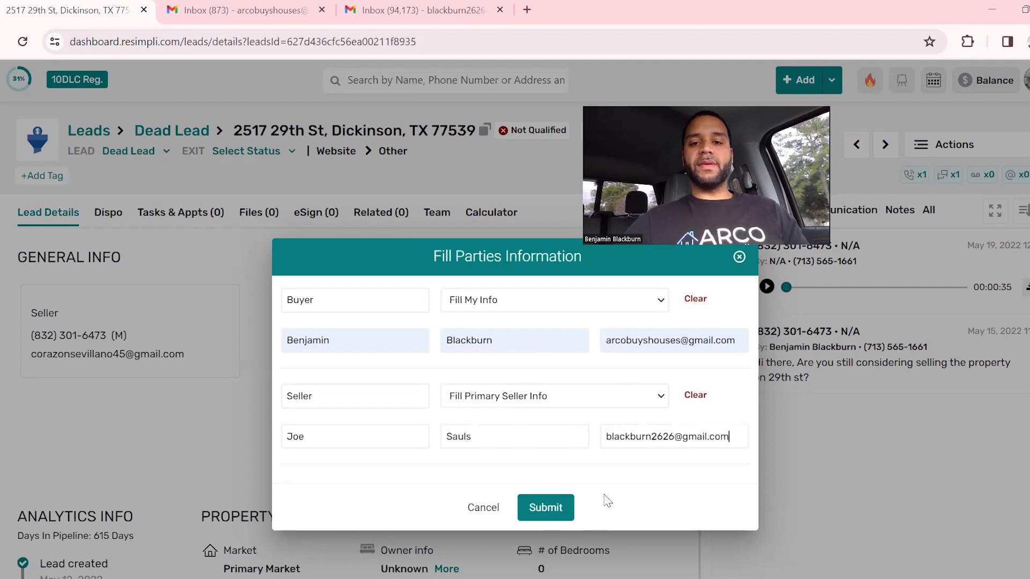
Create the agreement and fill the premises as 123 Main St.
left_click(542, 509)
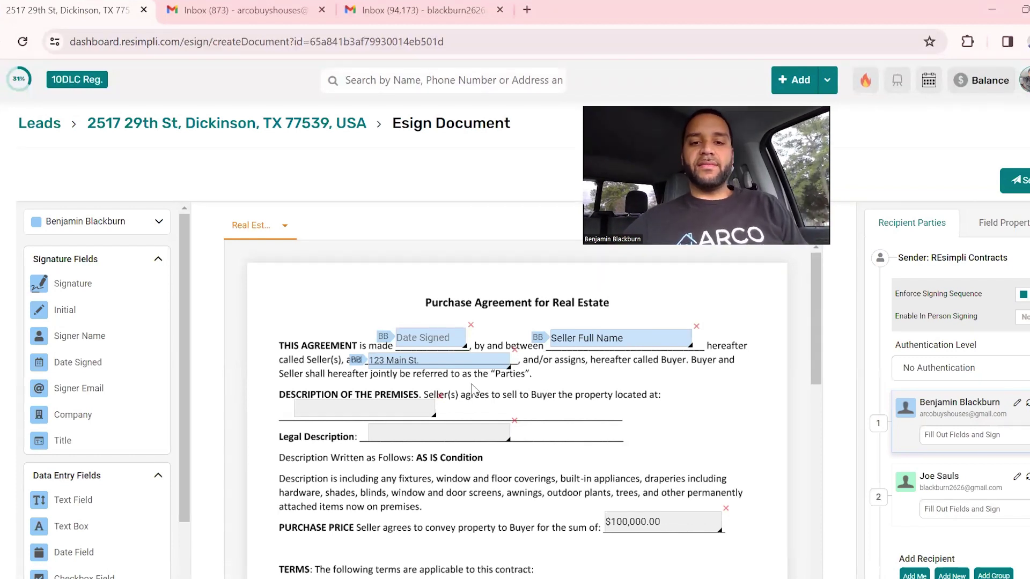
left_click(459, 338)
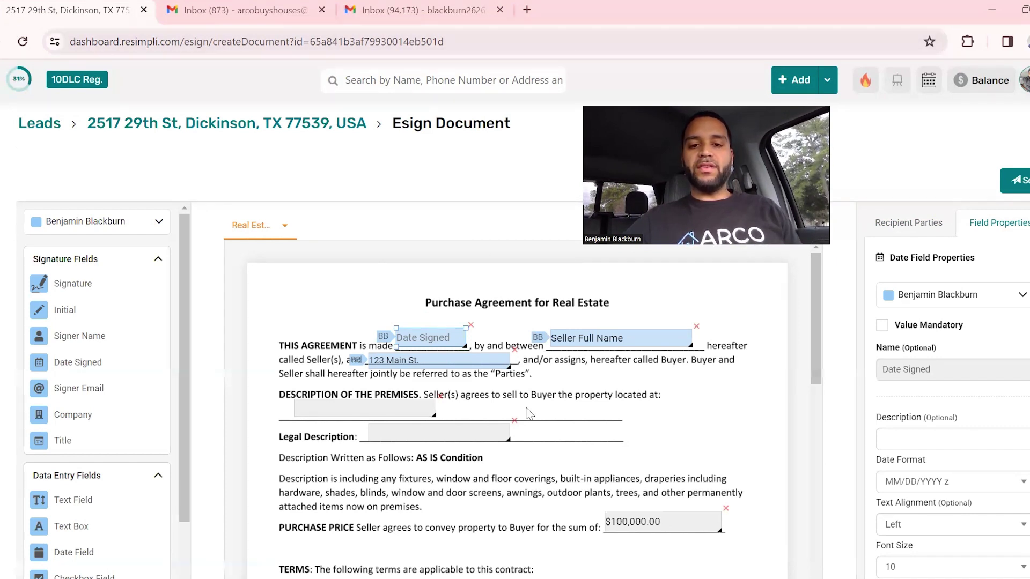
left_click(403, 415)
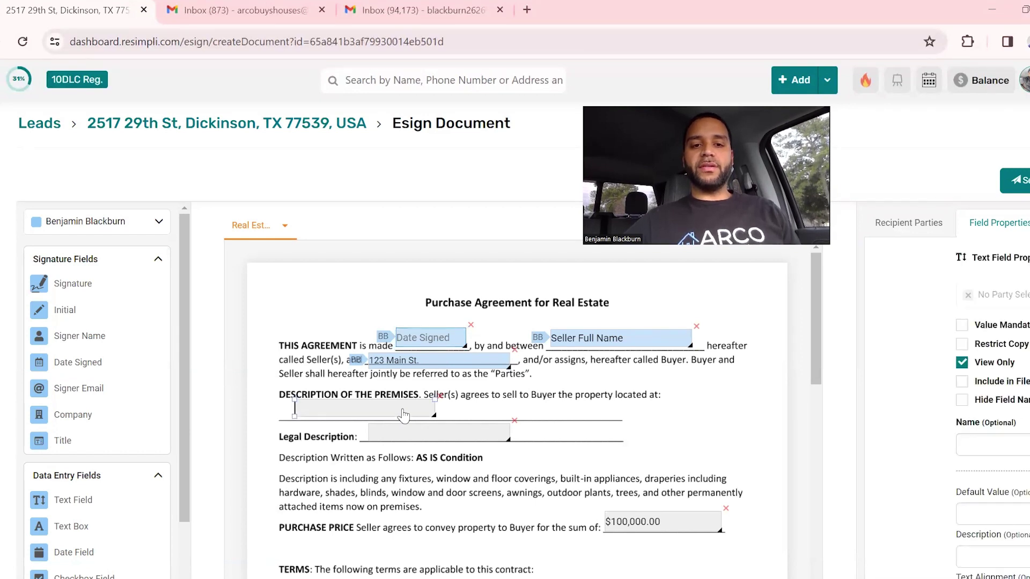
type("123 Main St.")
Enter legal description Block 3 Sec 5 and change the purchase price to $70,000.00.
left_click(406, 436)
type("Block 3 Sec 5")
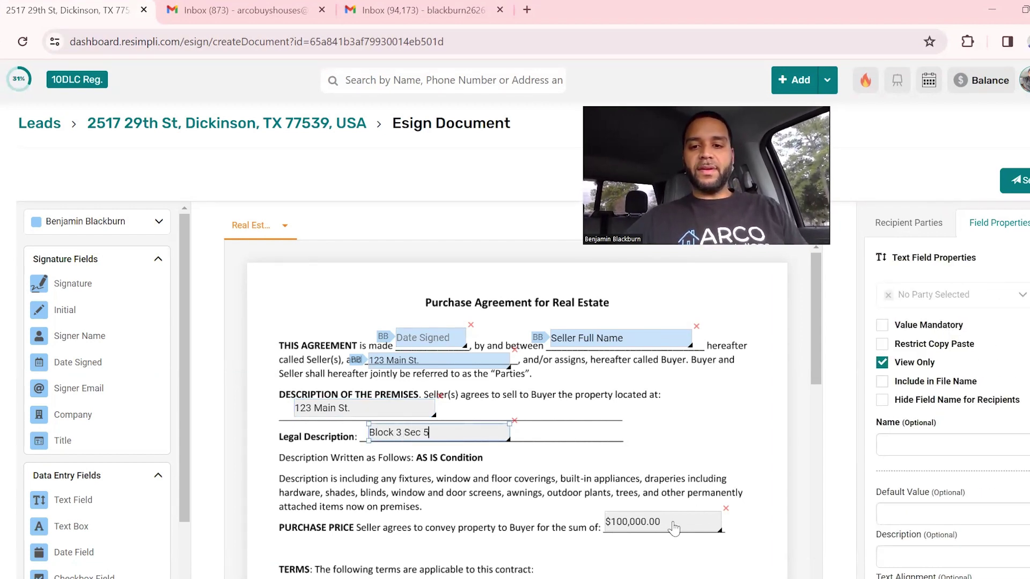
left_click(650, 525)
key("BackSpace")
key("BackSpace")
type("7")
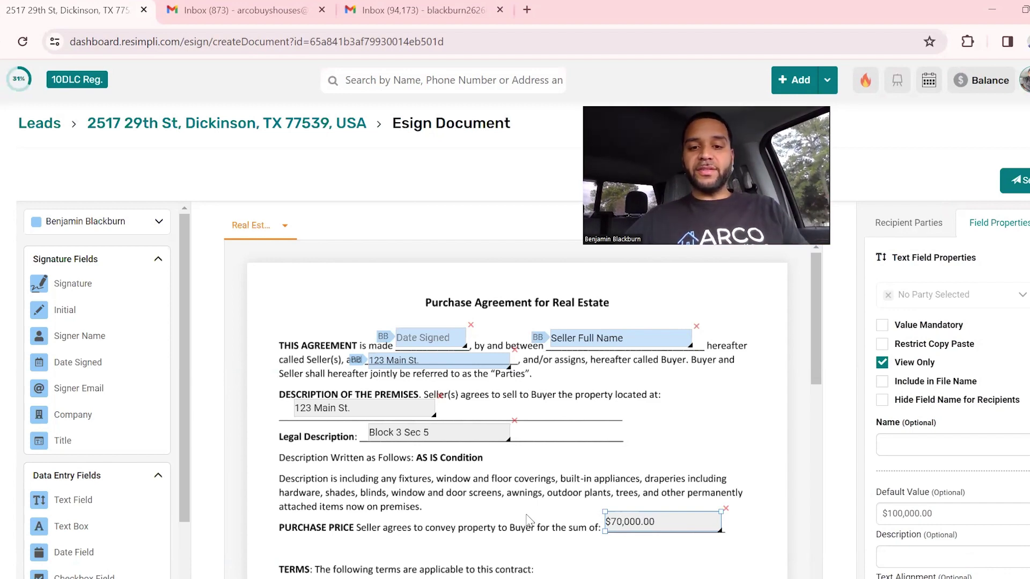
Set the close of escrow date to 02/16/2024.
scroll(528, 519, "down", 15)
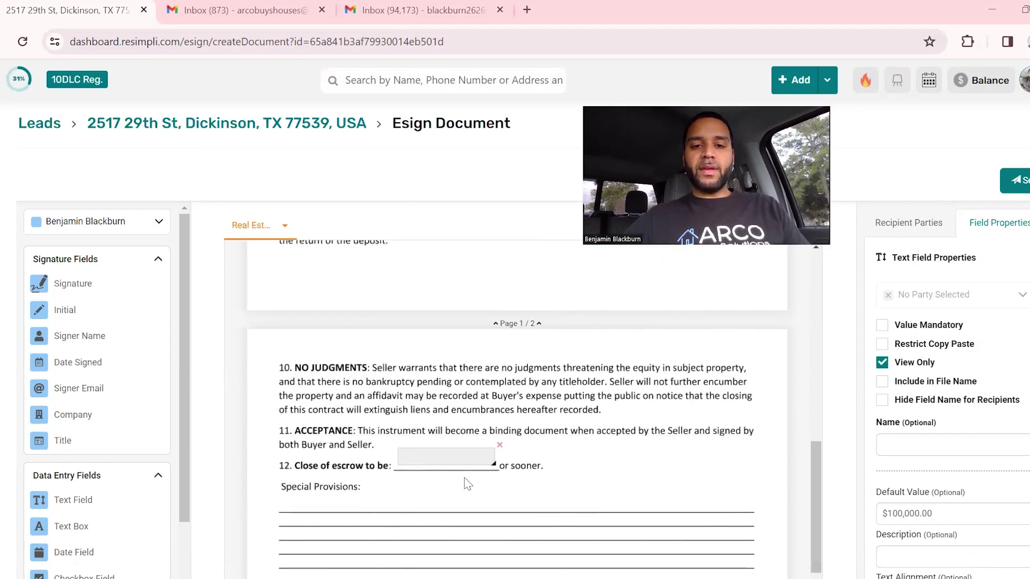
left_click(431, 460)
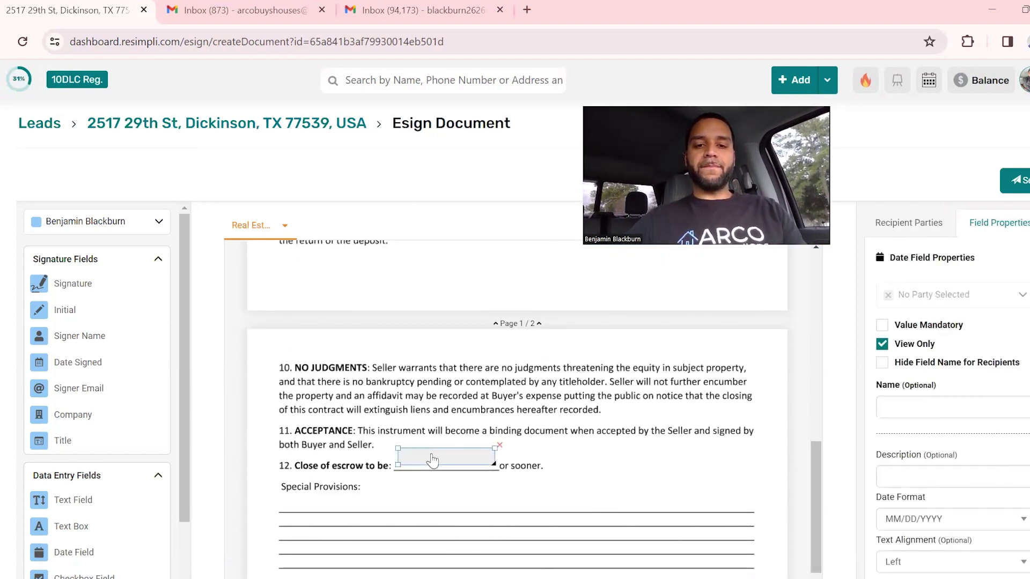
scroll(433, 460, "up", 10)
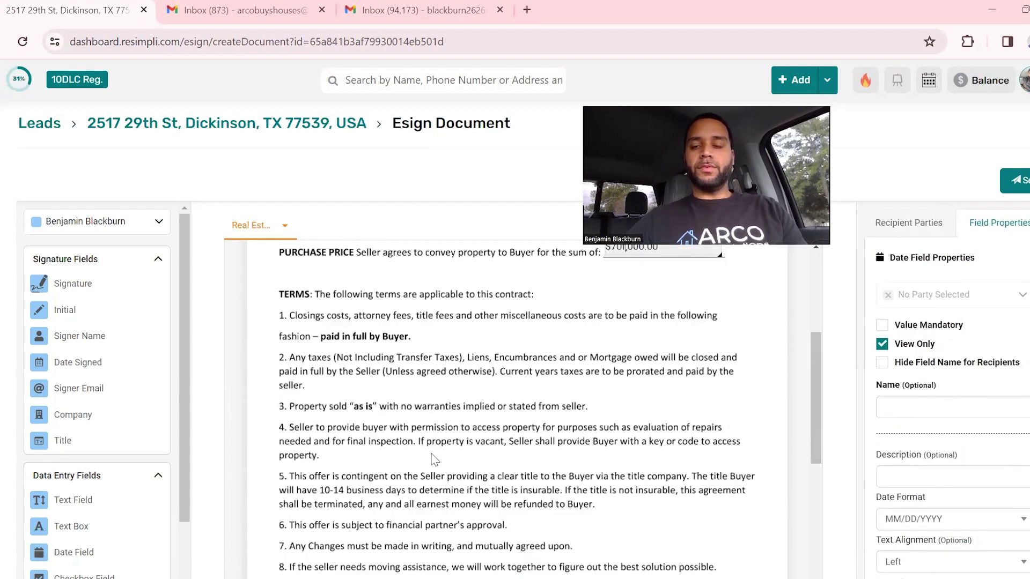
scroll(435, 460, "down", 10)
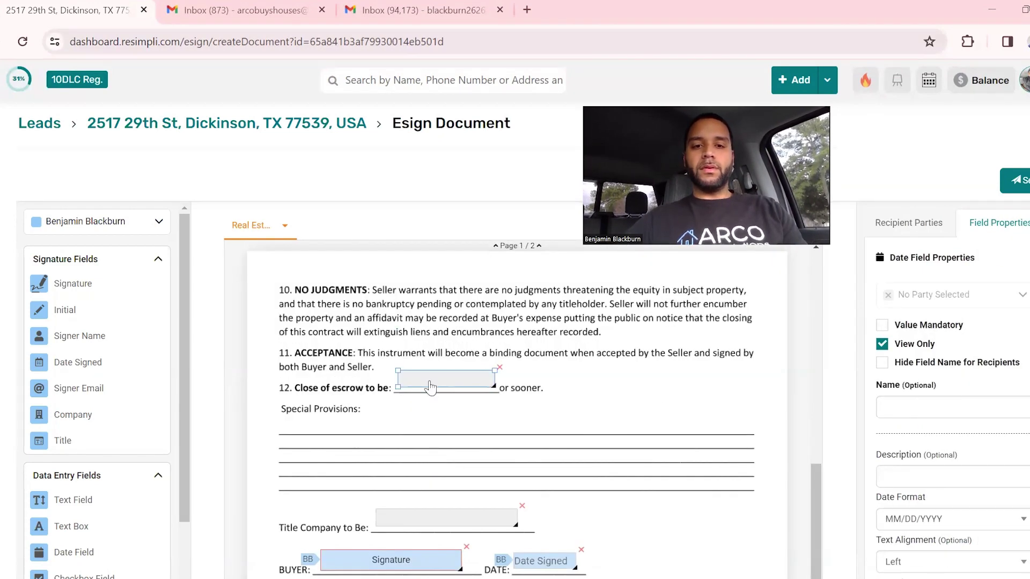
left_click(431, 386)
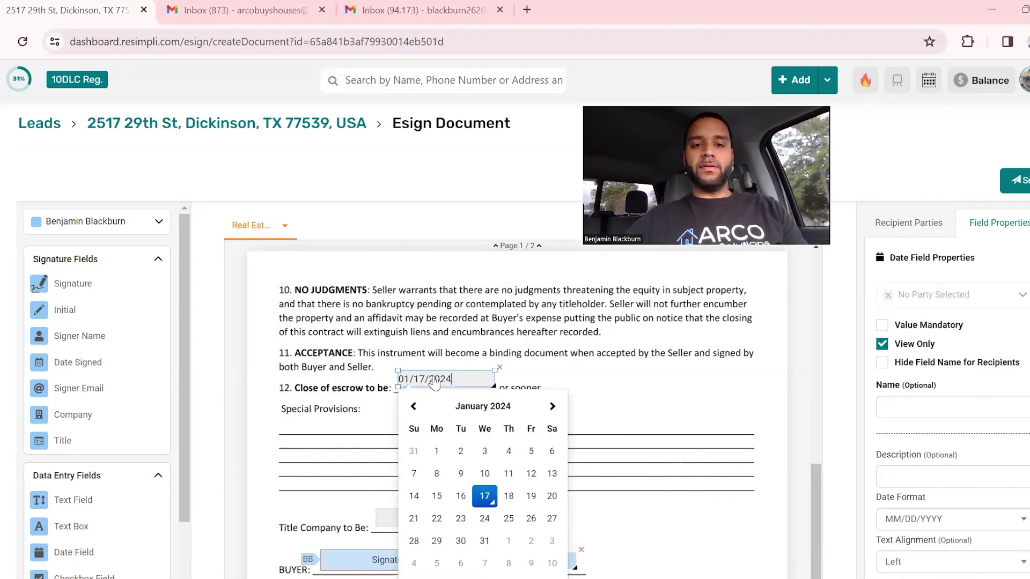
left_click(598, 370)
left_click(468, 379)
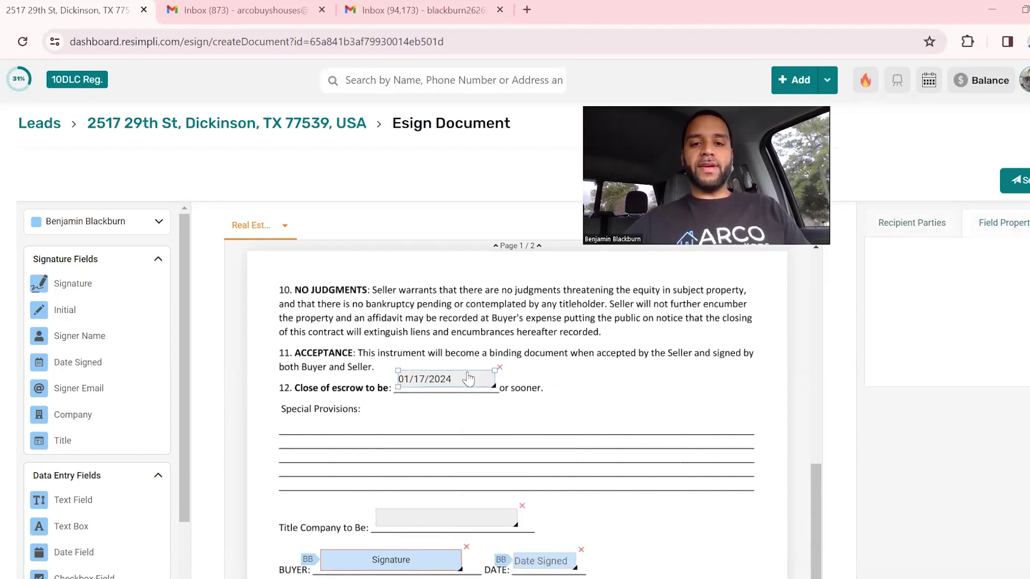
left_click(456, 380)
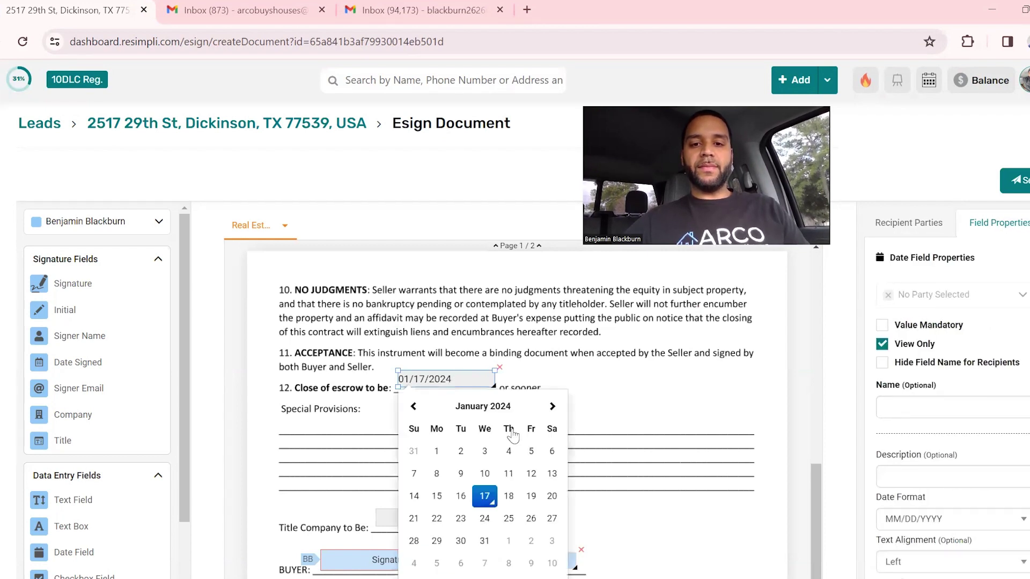
left_click(552, 406)
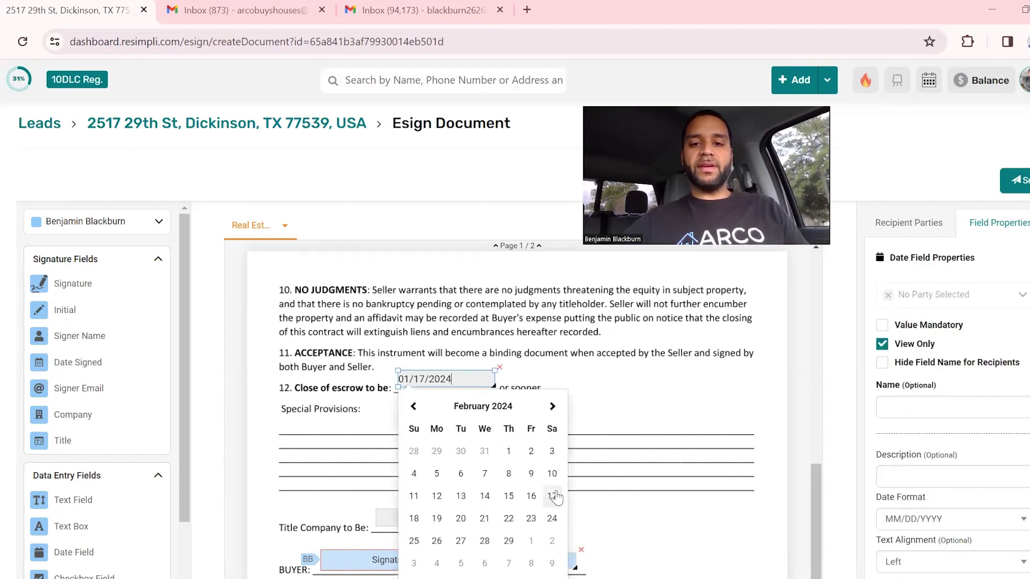
left_click(531, 495)
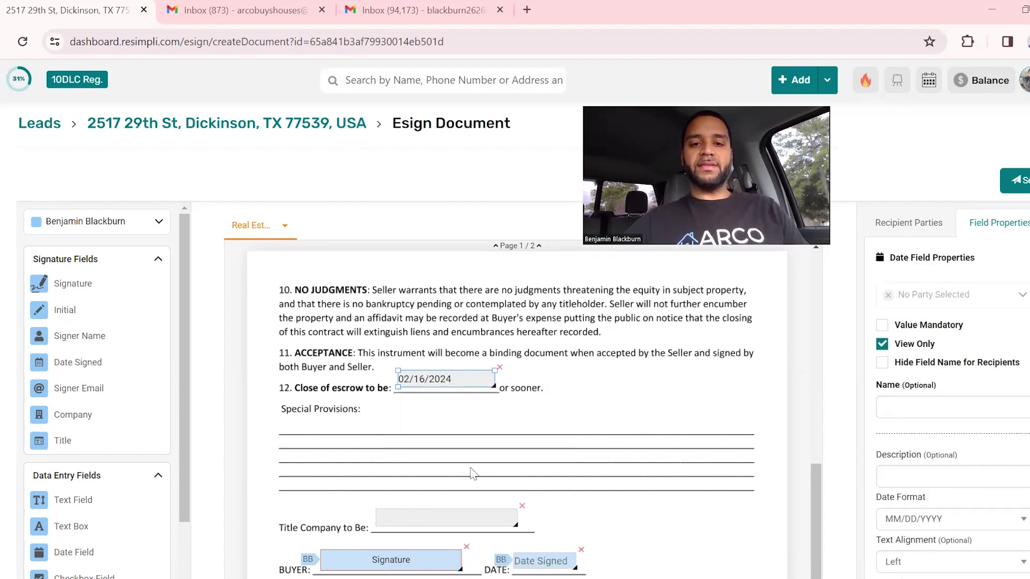
left_click(448, 424)
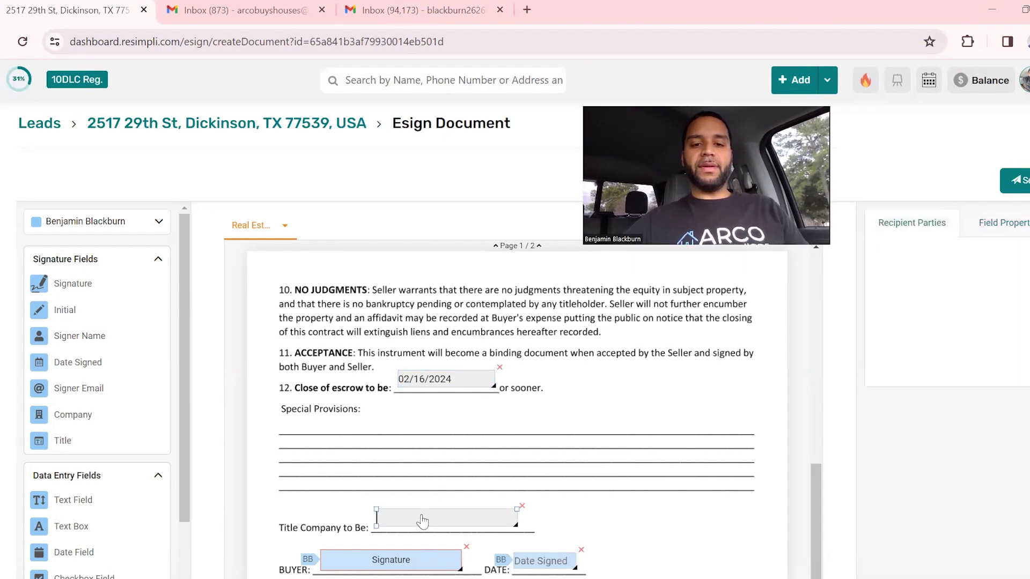
Fill the Title Company line with ABC Title.
left_click(422, 519)
type("ABC Title")
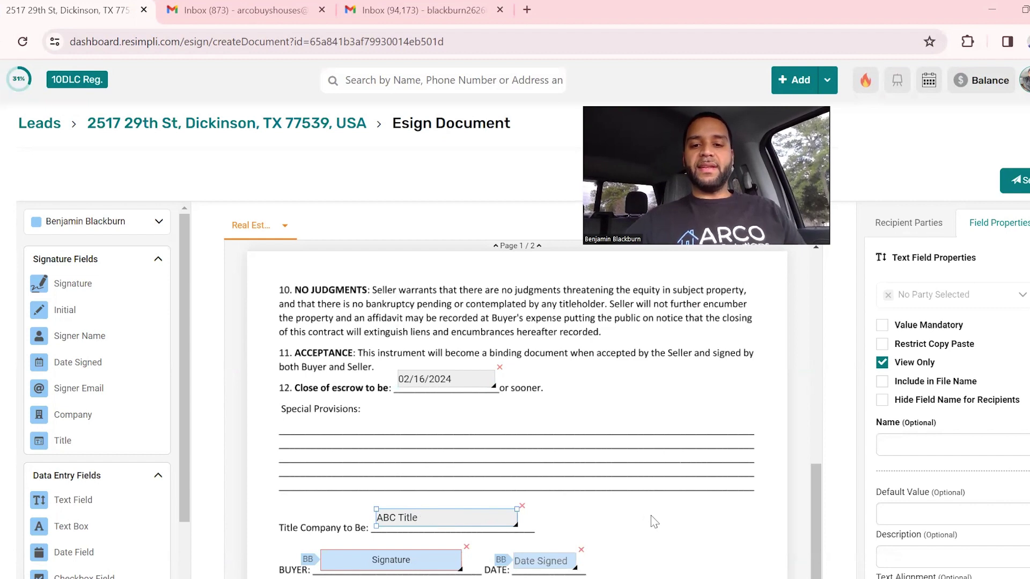
left_click(654, 522)
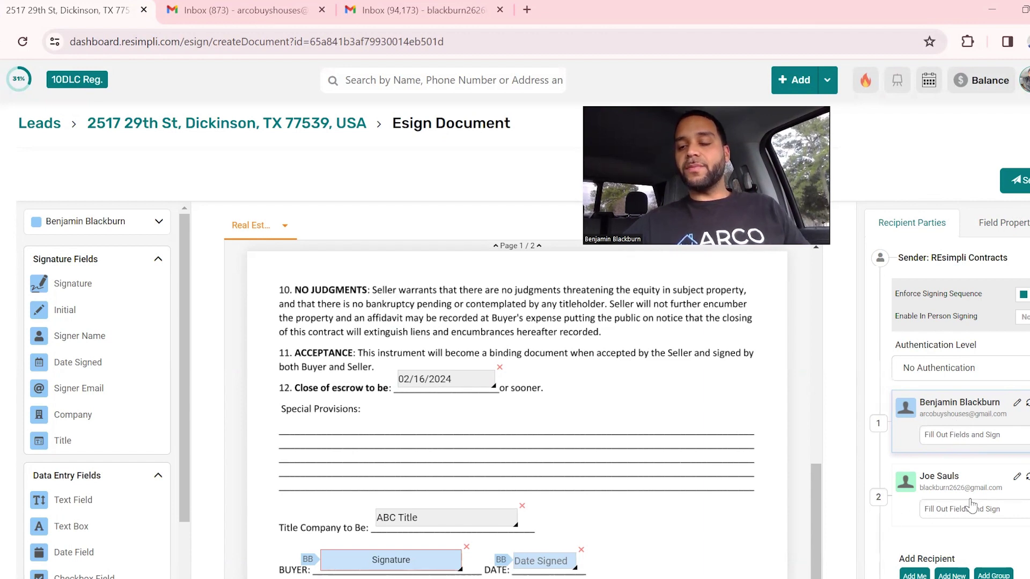
Send the purchase agreement invitation email to buyer and seller for signing.
left_click(1018, 182)
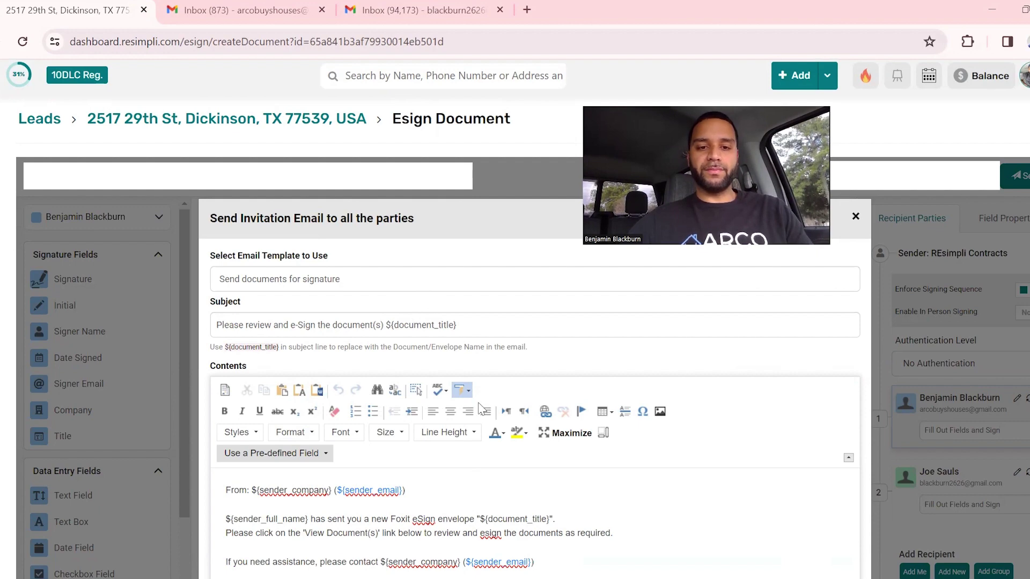
scroll(444, 492, "down", 1)
scroll(443, 494, "up", 1)
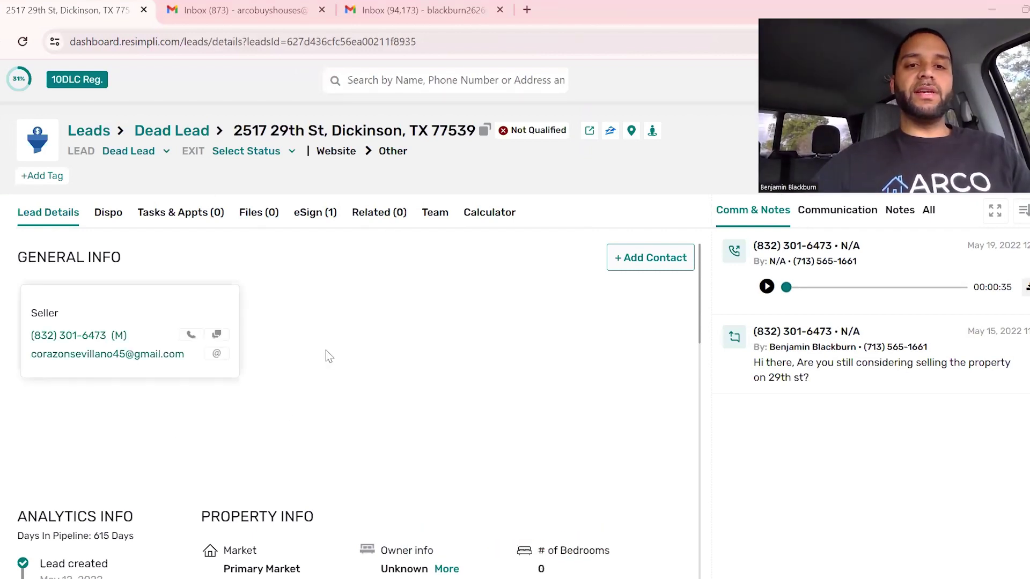
Confirm the Real Estate Purchase Agreement shows Sent in the eSign tab, then go to Gmail.
left_click(310, 220)
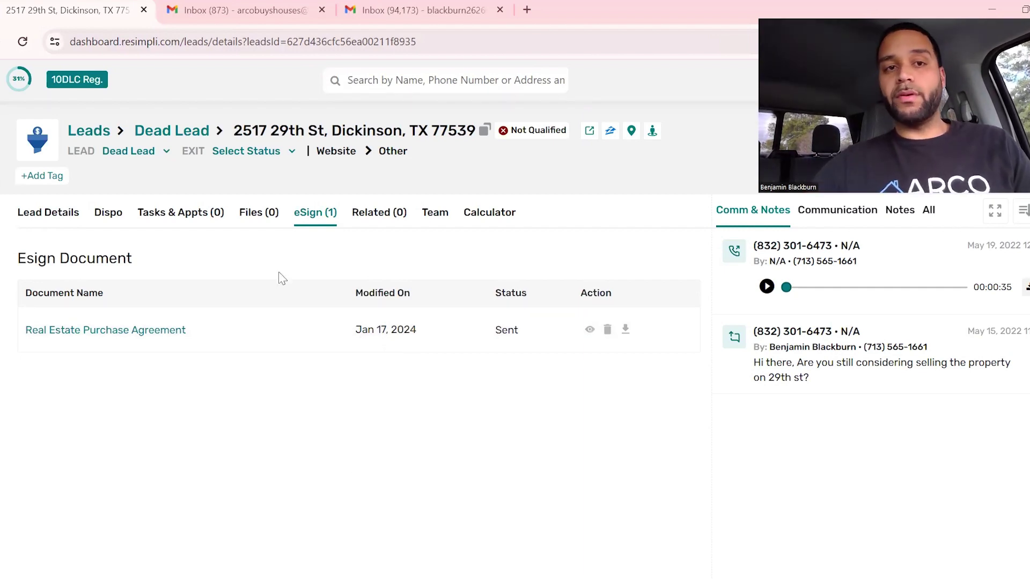
left_click(278, 3)
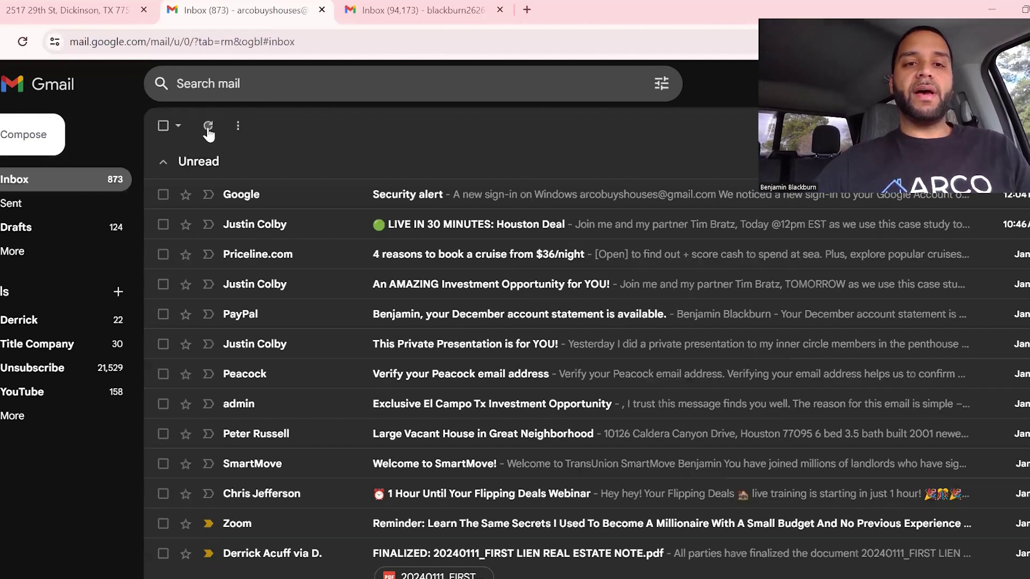
Refresh Gmail and open the REsimpli Contracts email's document in Foxit eSign.
left_click(209, 132)
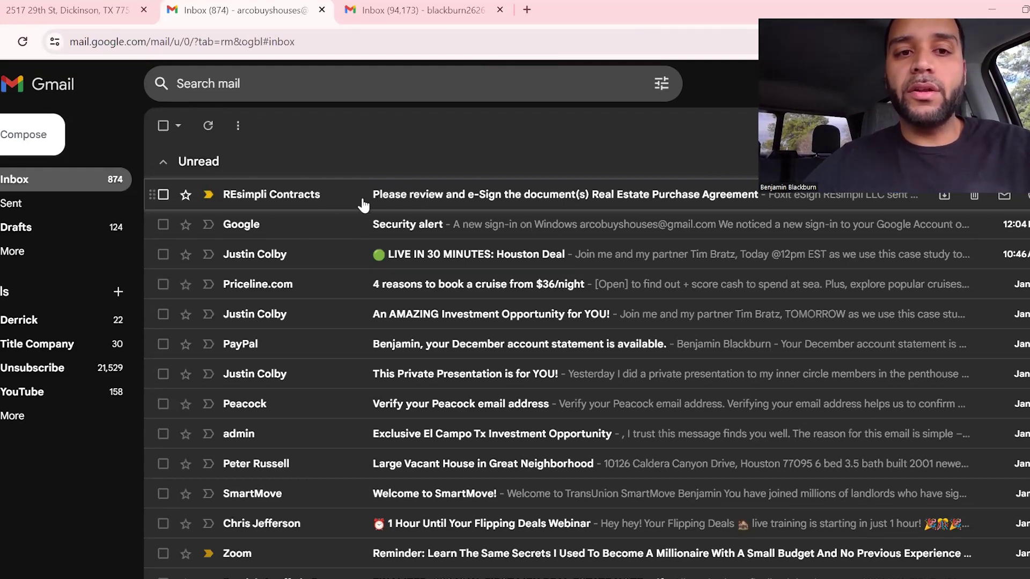
left_click(362, 196)
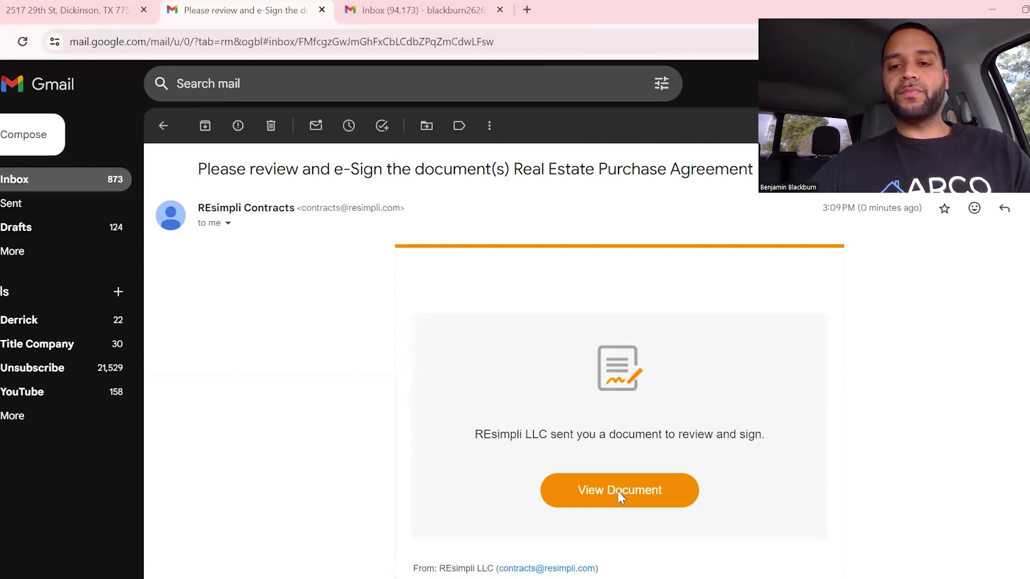
left_click(620, 495)
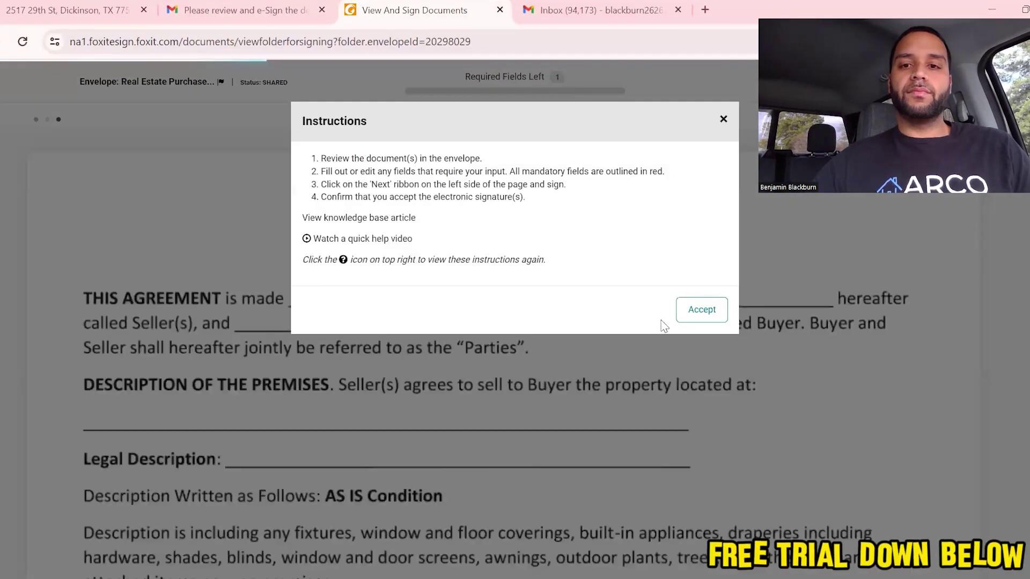
Accept the signing instructions and enter the seller's full name in the name field.
left_click(703, 311)
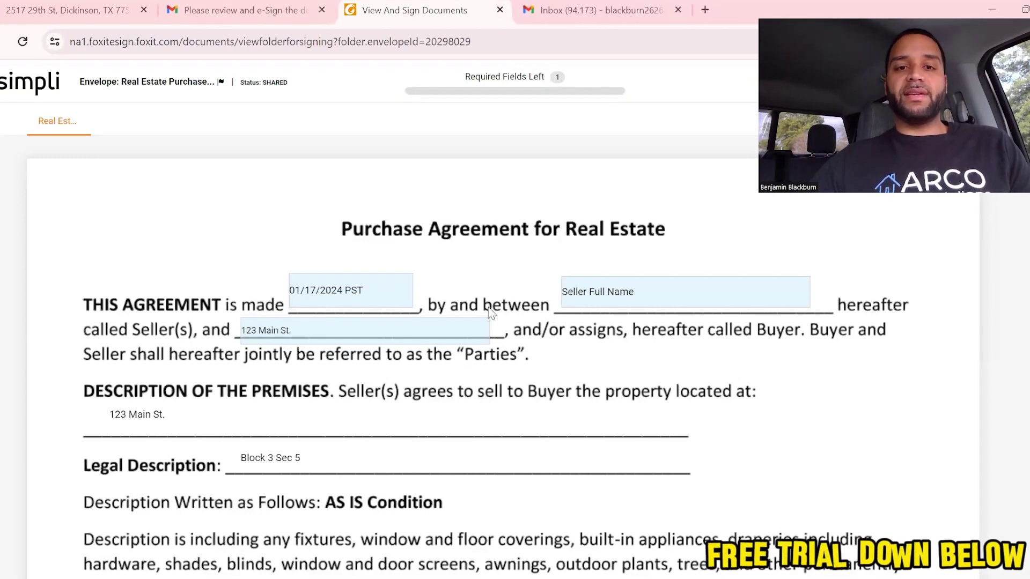
left_click(626, 295)
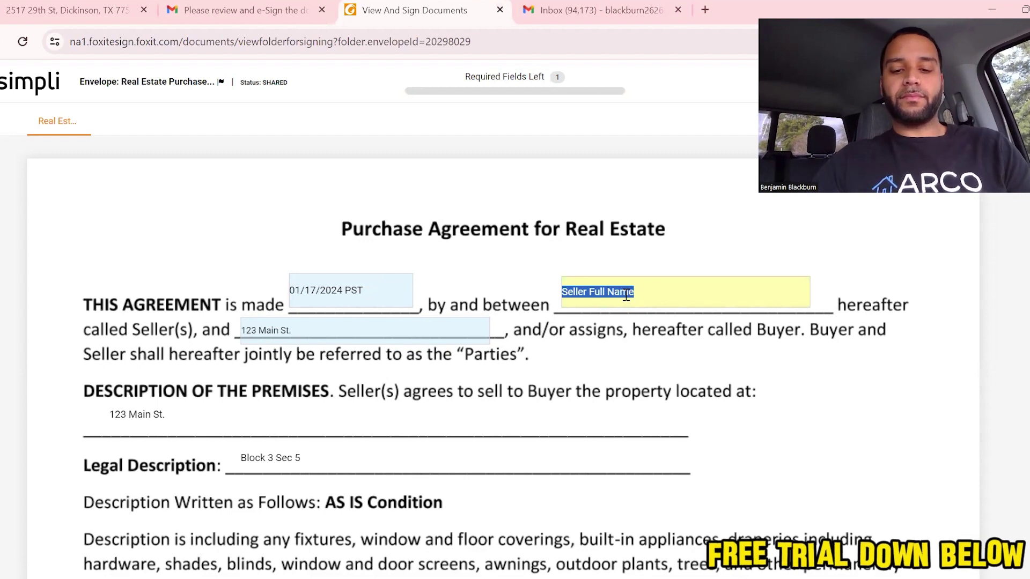
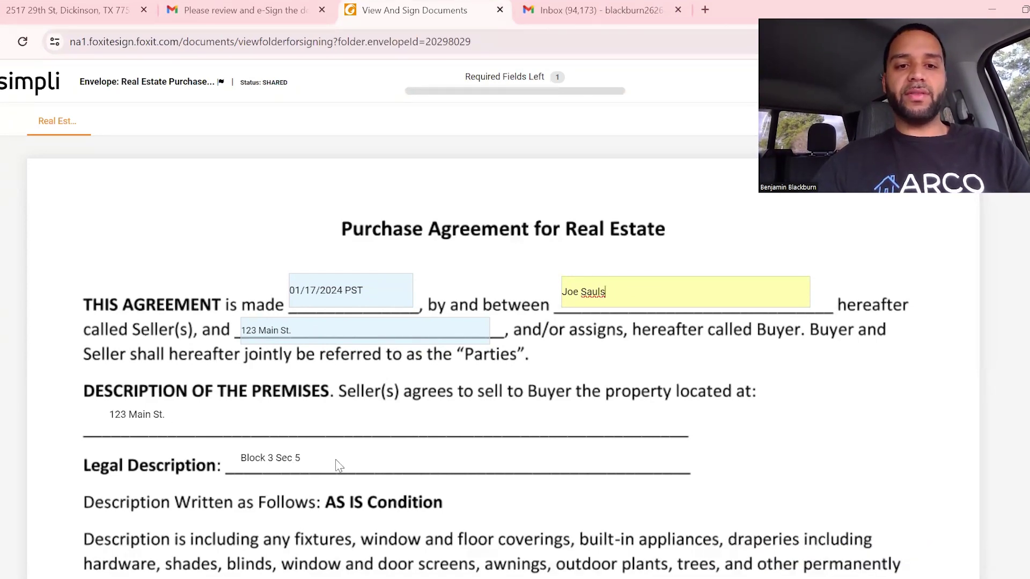
Apply the signature on the BUYER signature line.
scroll(337, 465, "down", 3)
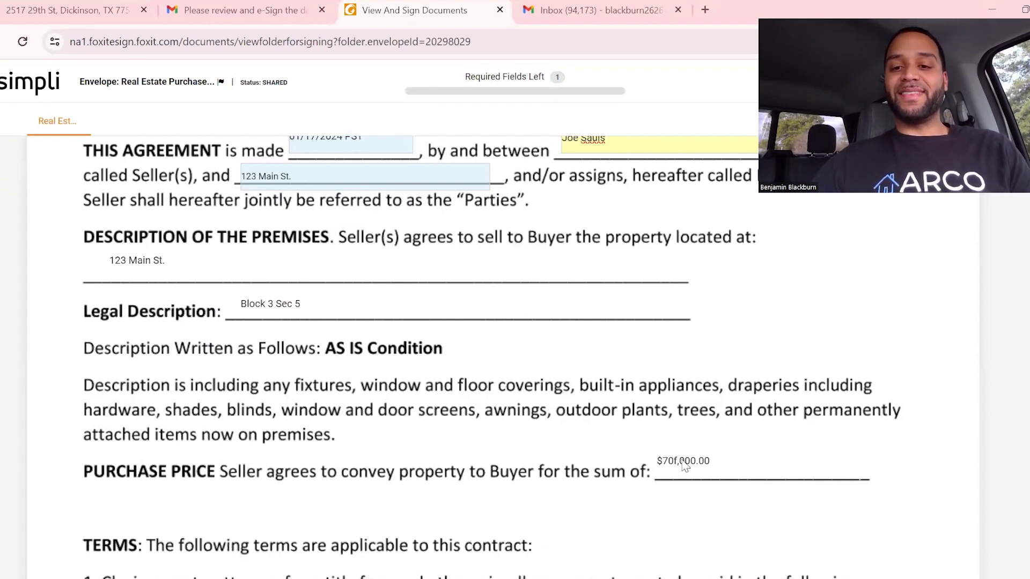
scroll(689, 469, "down", 5)
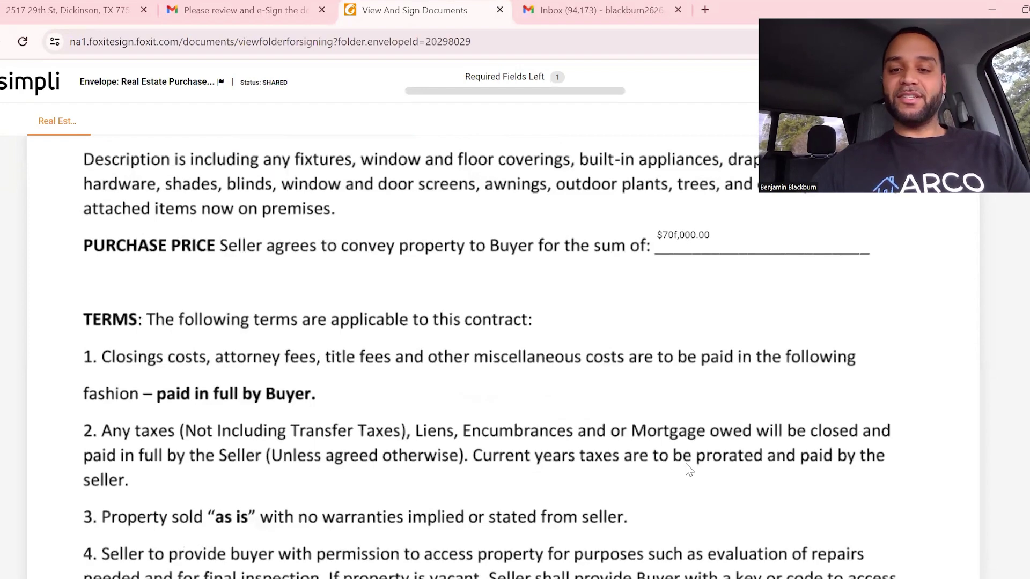
scroll(689, 469, "down", 7)
scroll(689, 469, "down", 7)
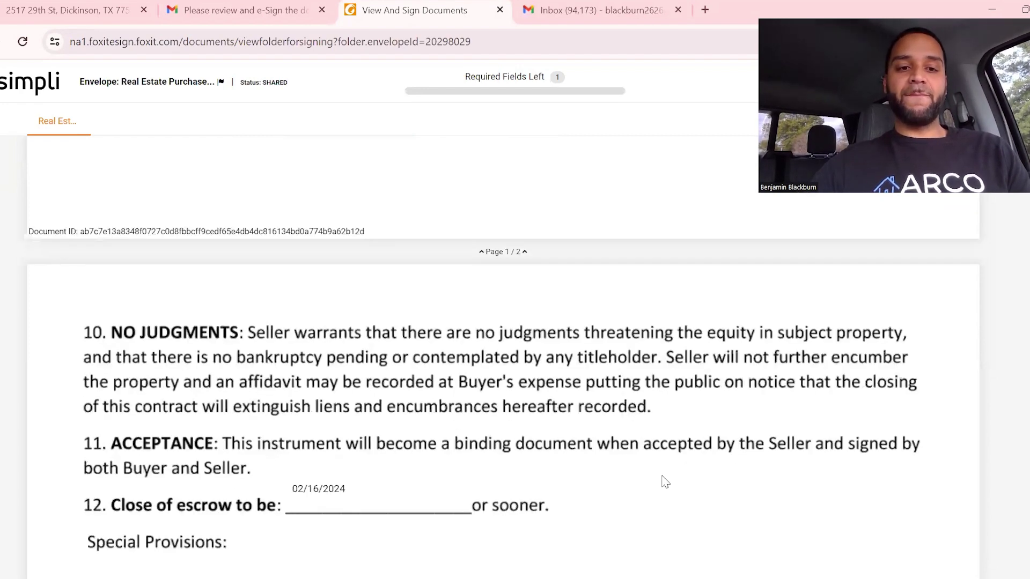
scroll(279, 427, "down", 2)
scroll(289, 429, "down", 4)
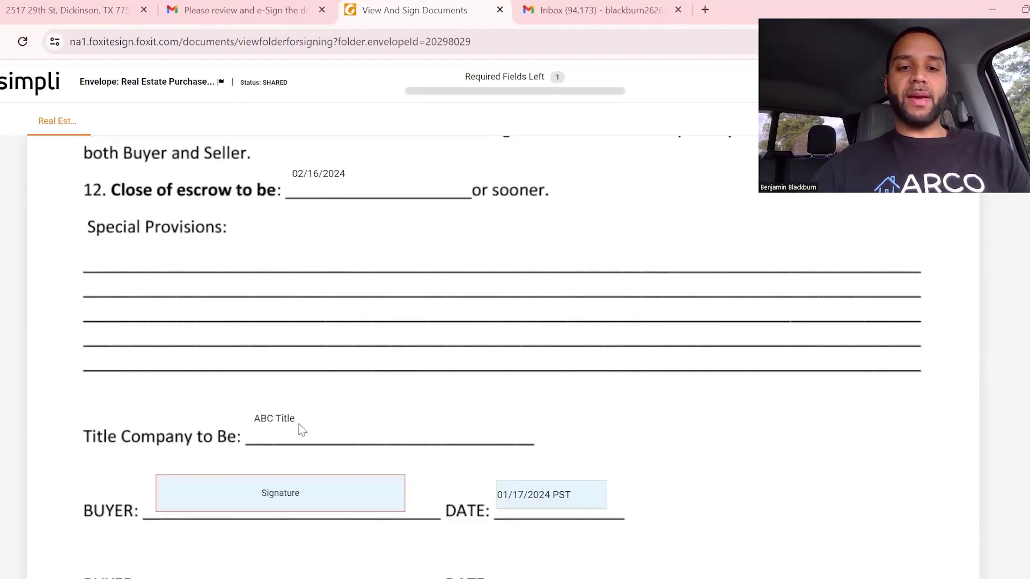
left_click(309, 499)
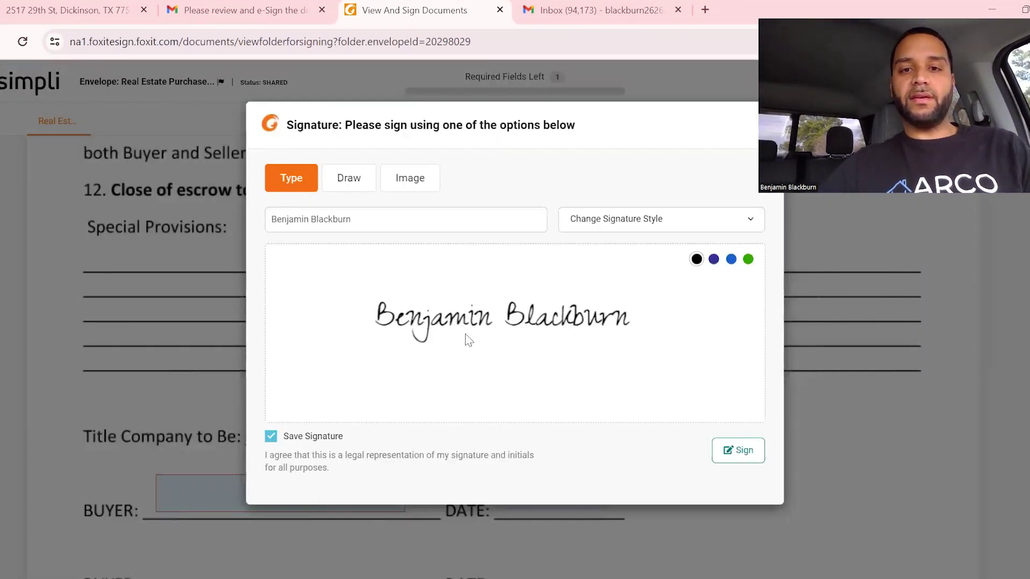
left_click(738, 451)
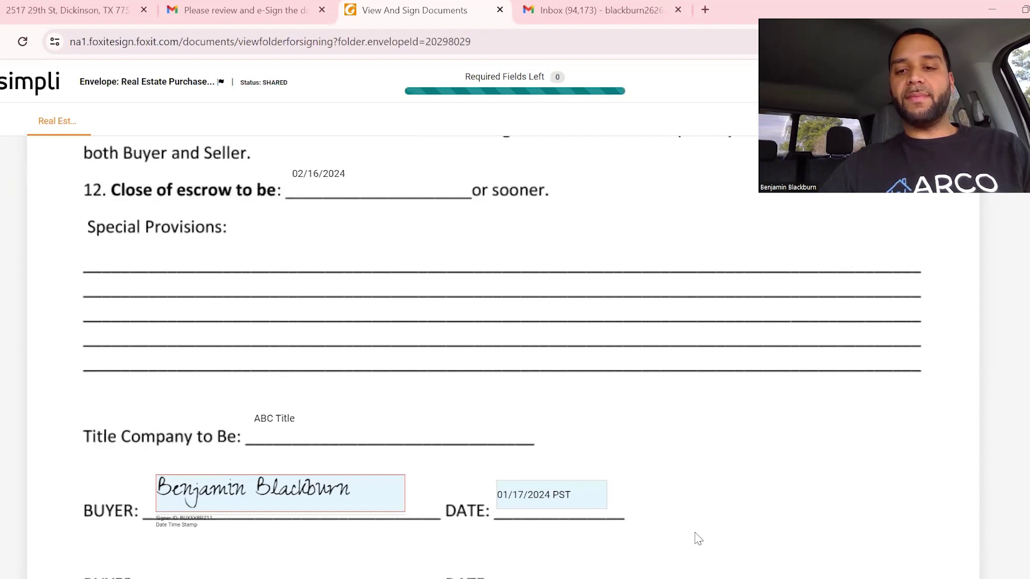
Submit the buyer-signed agreement so it becomes Partially Signed.
scroll(698, 539, "down", 10)
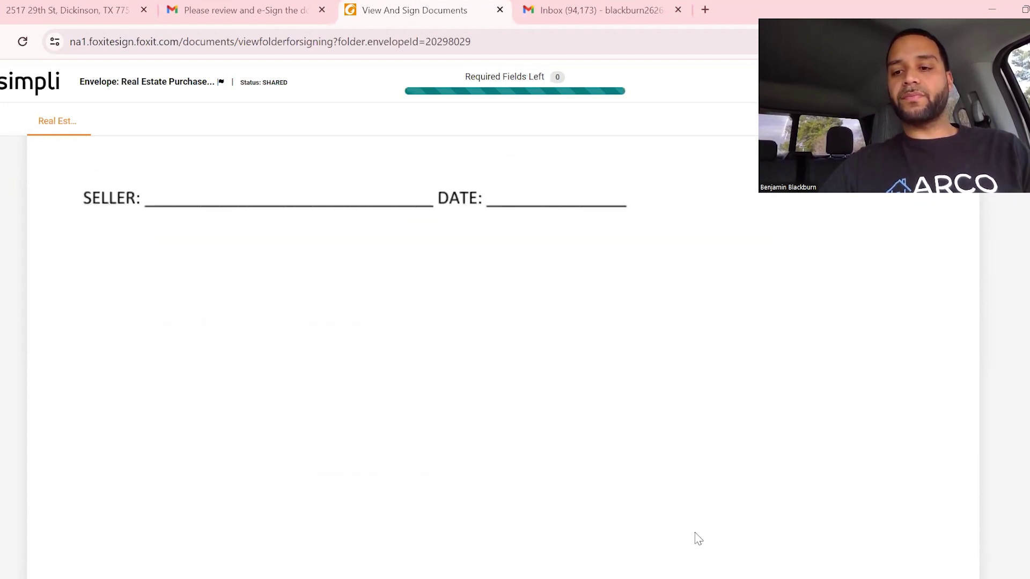
scroll(698, 539, "up", 20)
scroll(697, 537, "up", 10)
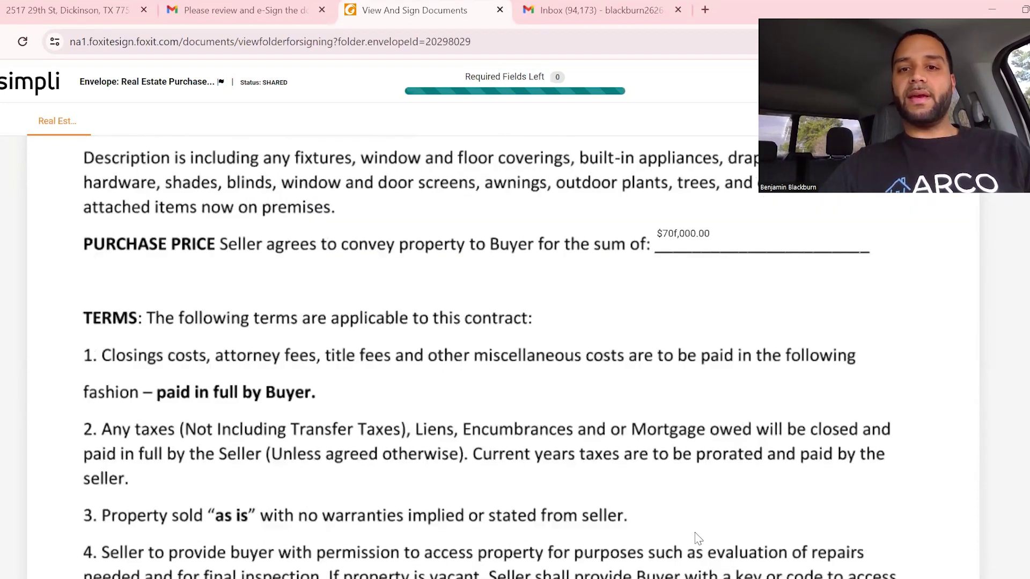
scroll(895, 213, "up", 7)
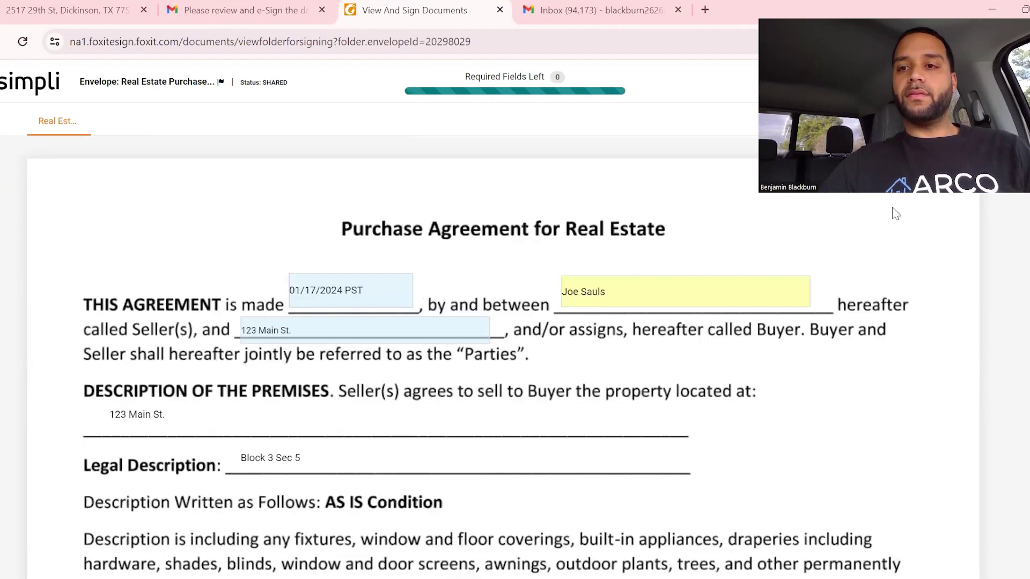
left_click(1010, 118)
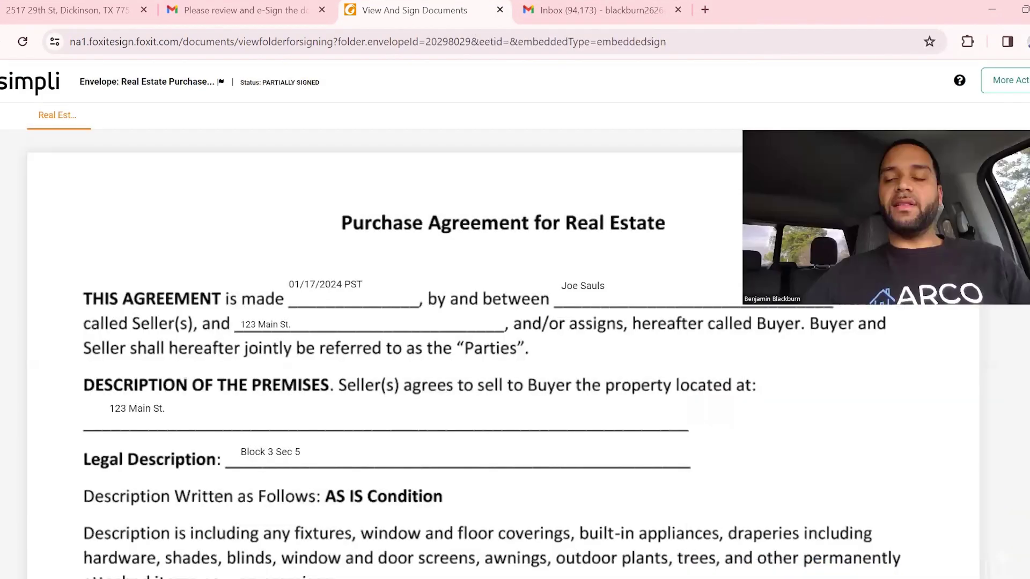
Refresh Gmail and open the second REsimpli Contracts email's agreement in Foxit eSign.
left_click(591, 8)
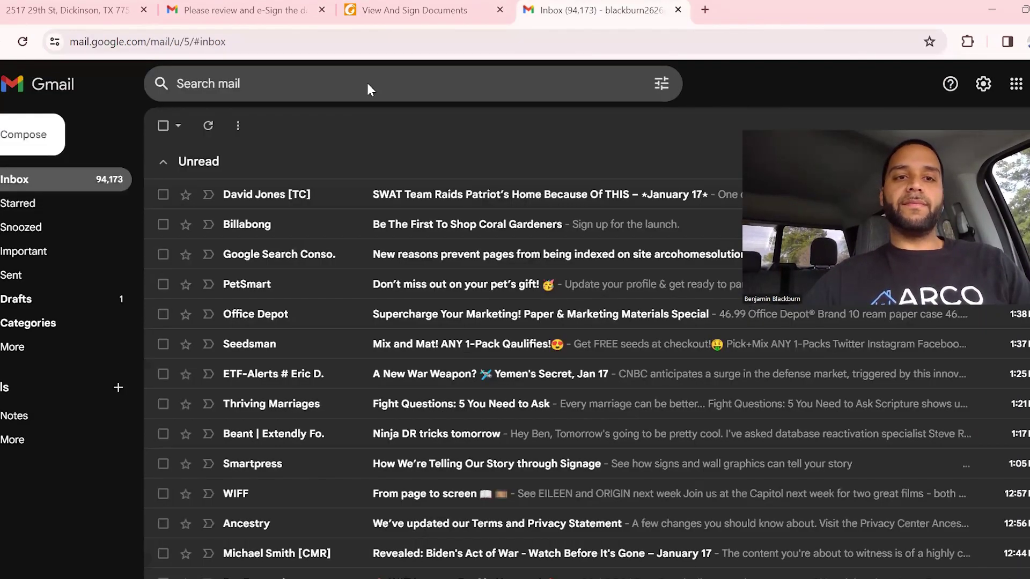
left_click(210, 126)
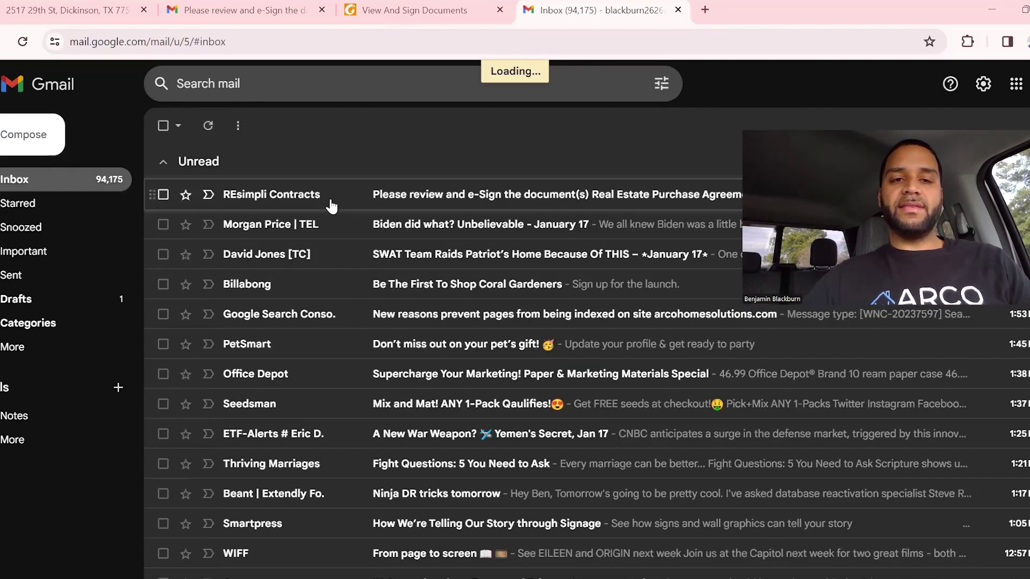
left_click(330, 202)
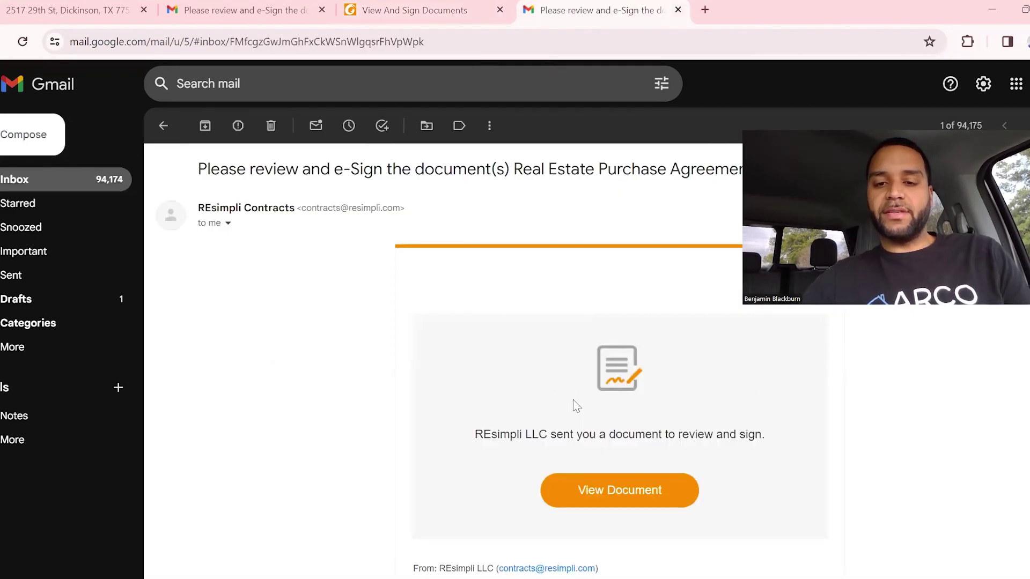
left_click(631, 497)
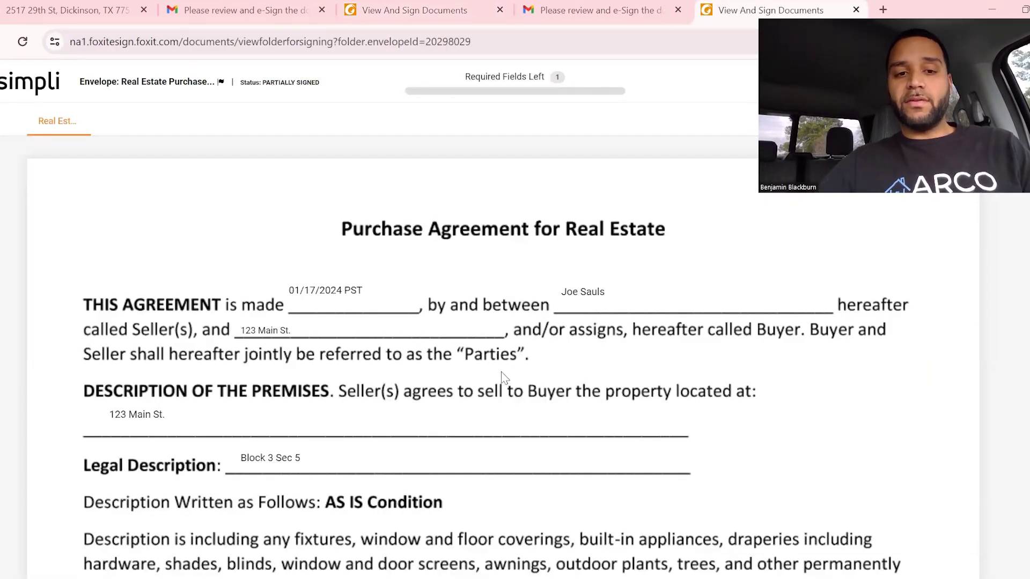
Apply the typed signature on the SELLER signature line.
scroll(502, 376, "down", 3)
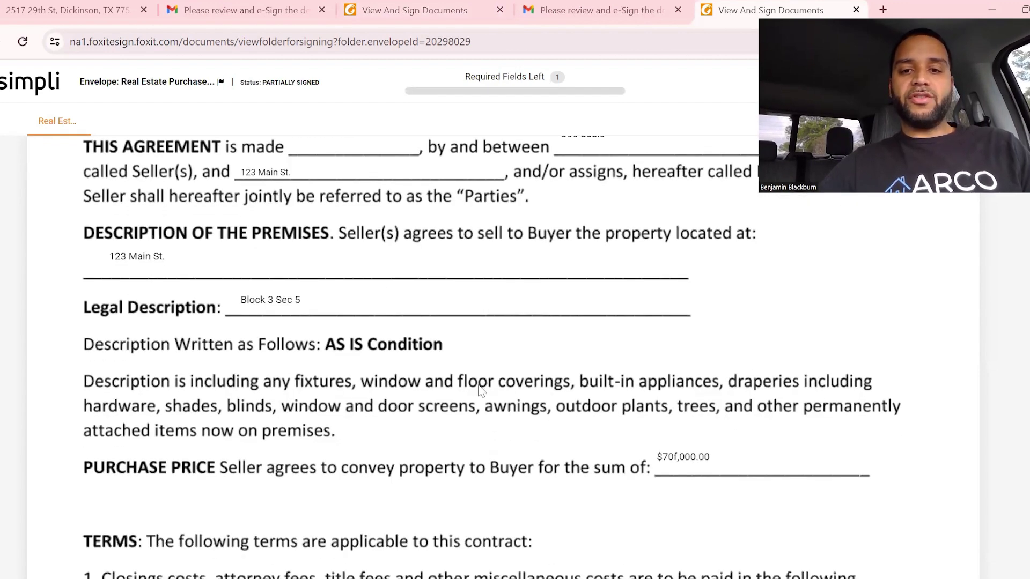
scroll(481, 390, "down", 2)
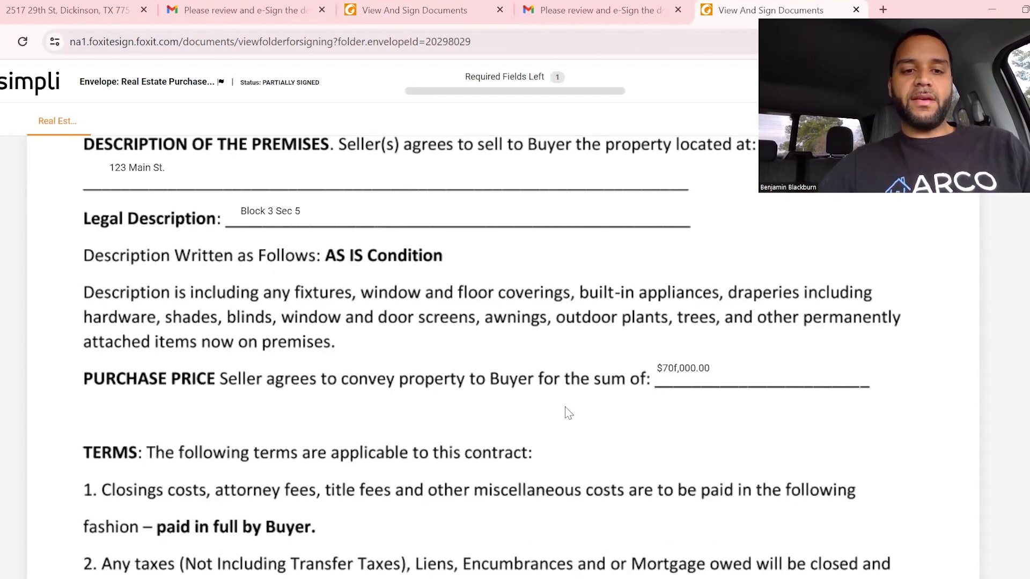
scroll(568, 413, "down", 20)
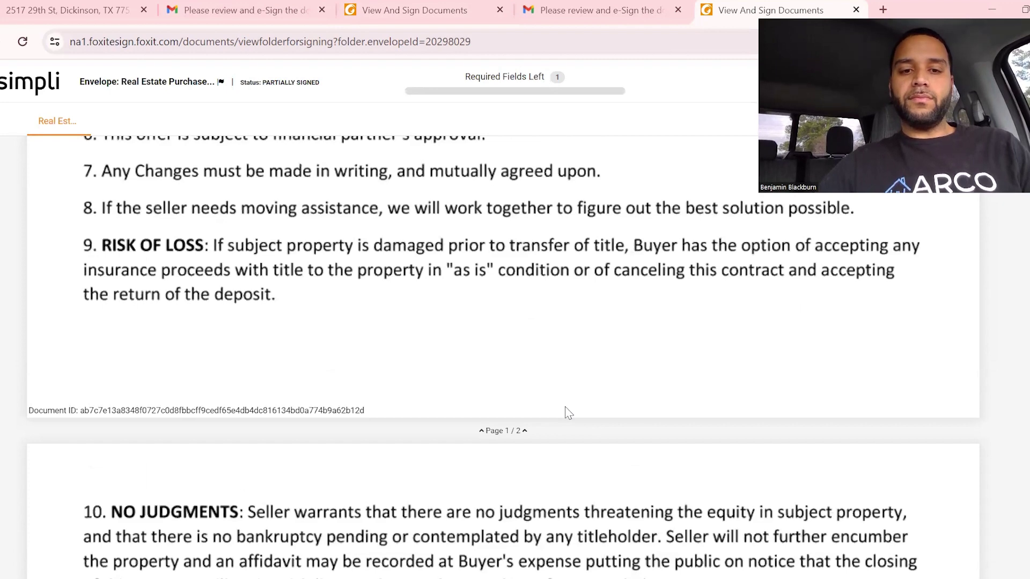
scroll(220, 351, "down", 2)
scroll(407, 360, "down", 2)
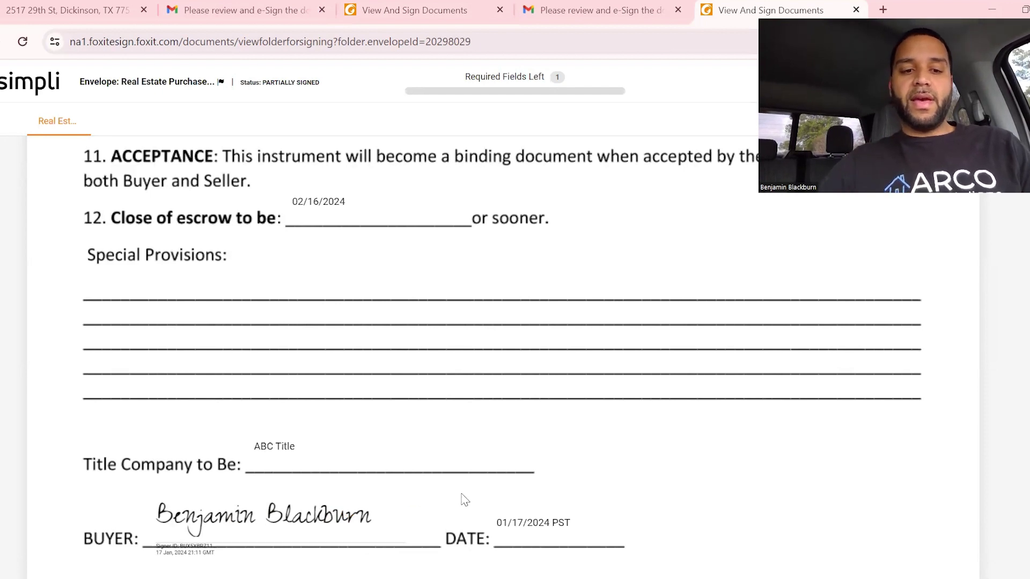
scroll(414, 500, "down", 3)
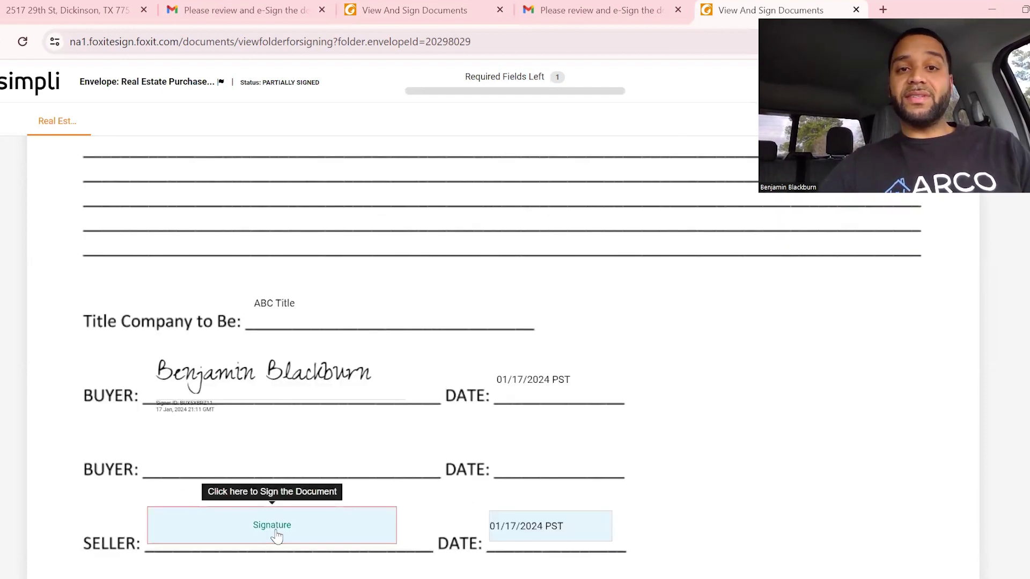
left_click(277, 533)
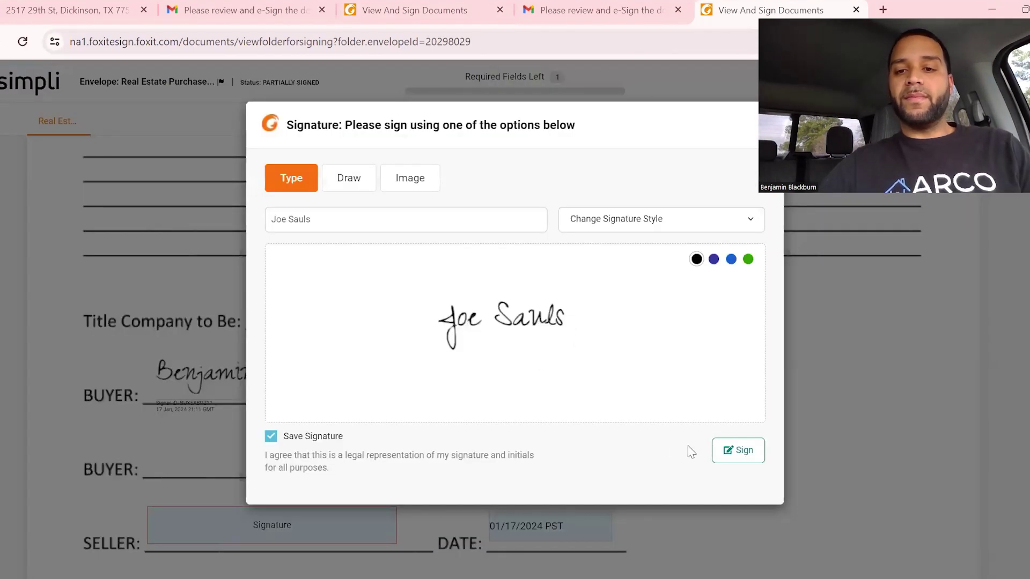
left_click(738, 452)
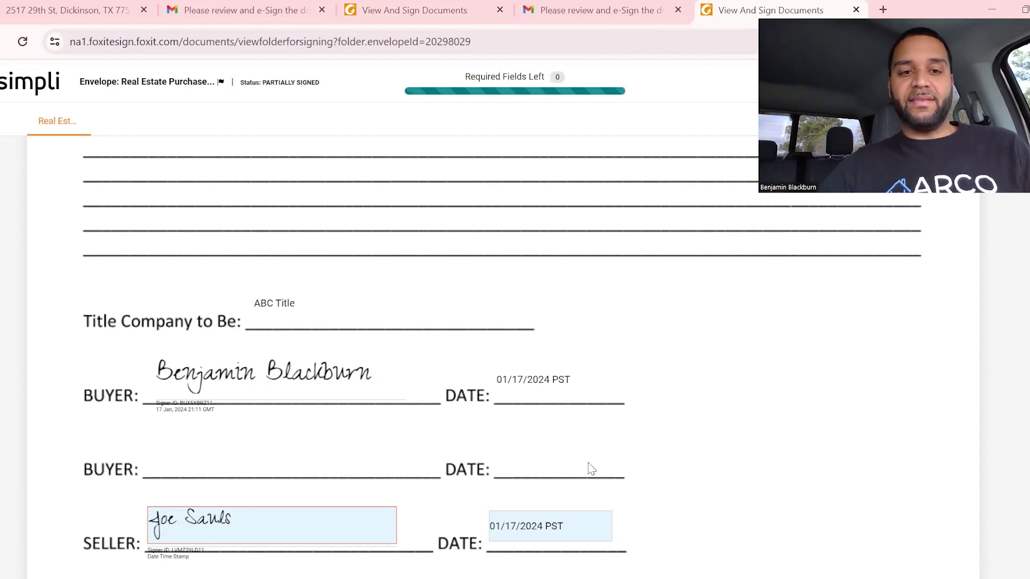
Finish signing so the agreement is fully executed.
scroll(590, 468, "down", 3)
key("ctrl+Home")
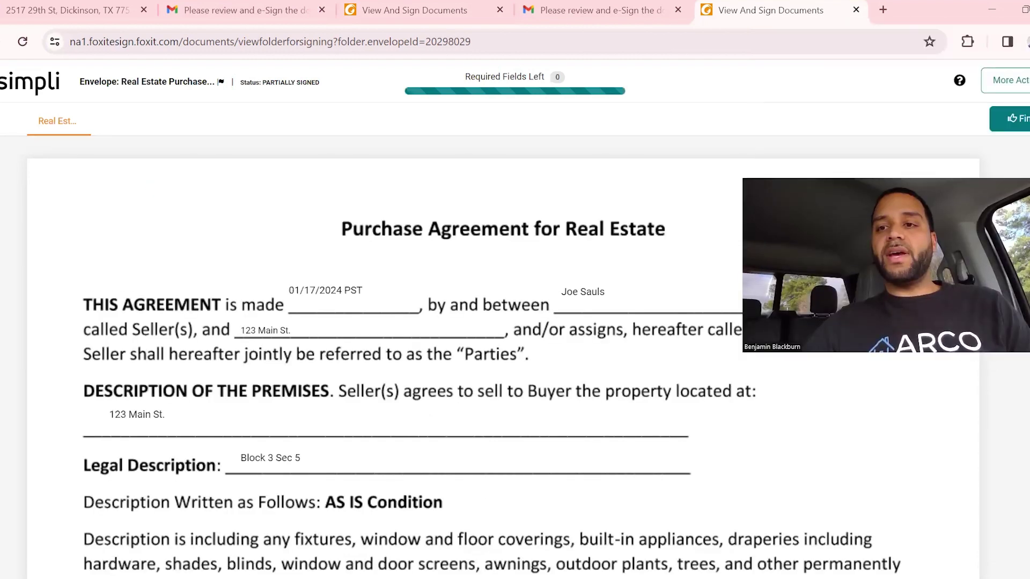
left_click(1014, 119)
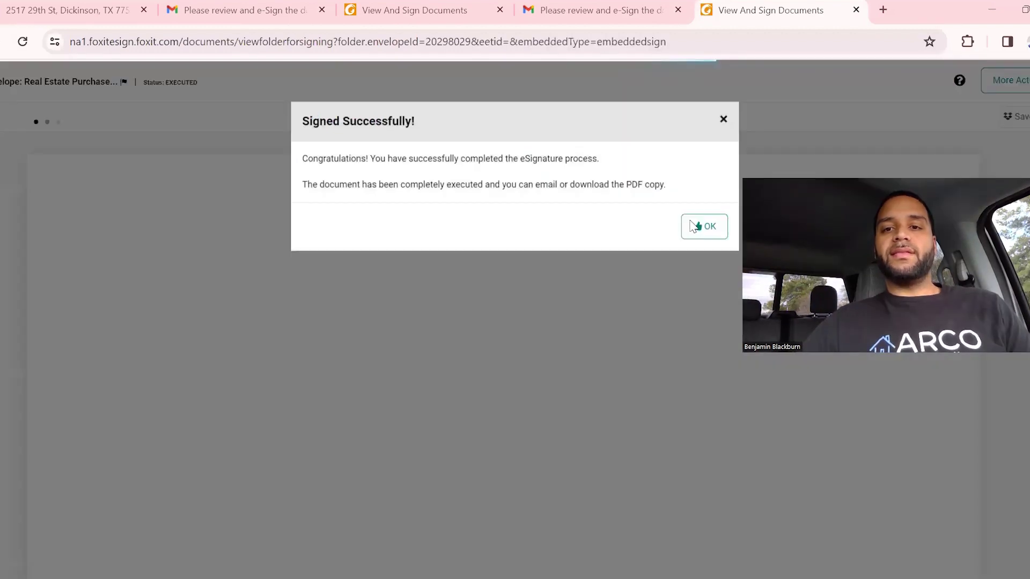
Dismiss the Signed Successfully message and return to the REsimpli lead's eSign documents tab.
left_click(693, 229)
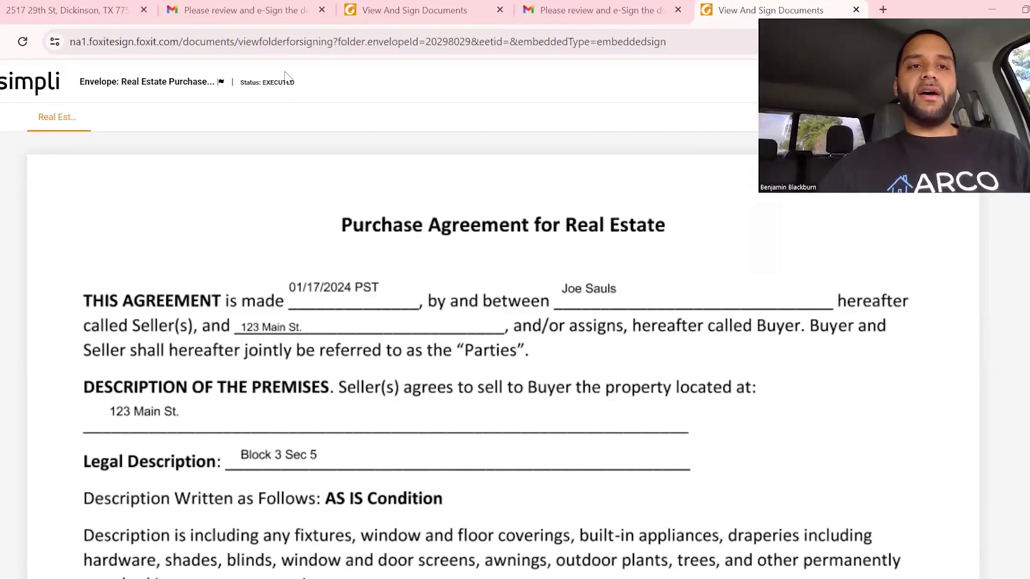
left_click(52, 10)
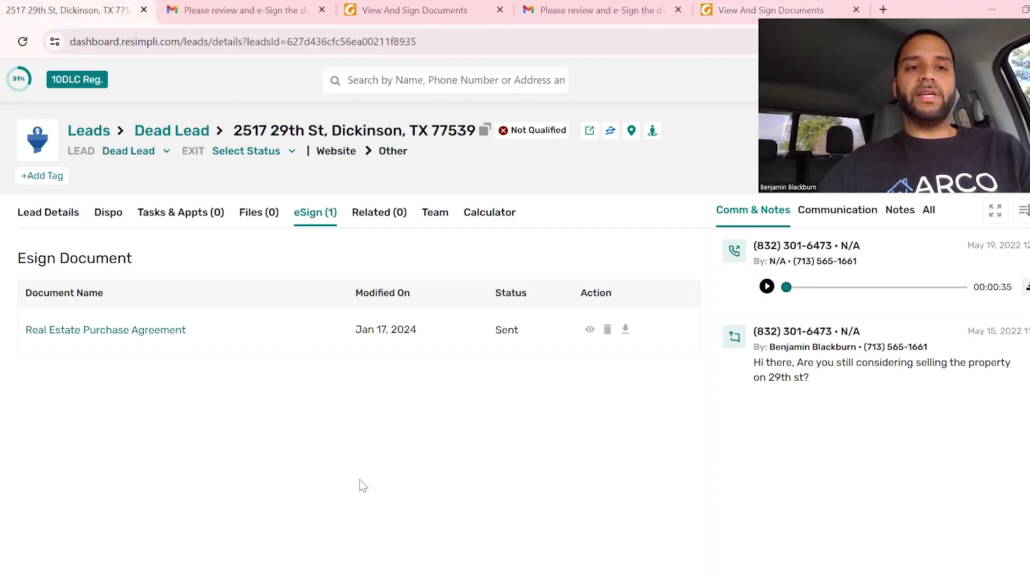
Reload the lead page so the agreement updates, then open the Real Estate Purchase Agreement.
key("F5")
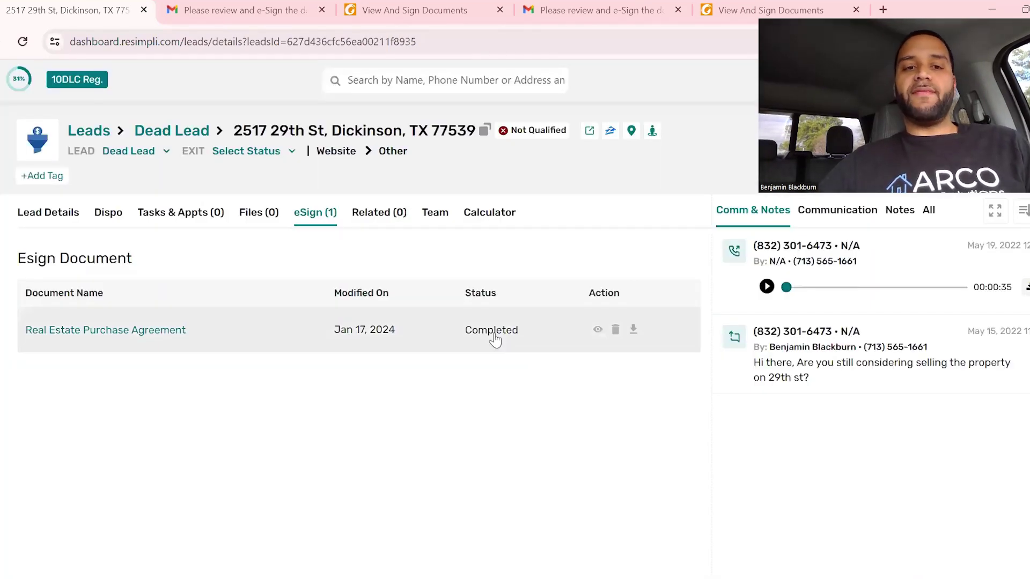
left_click(134, 331)
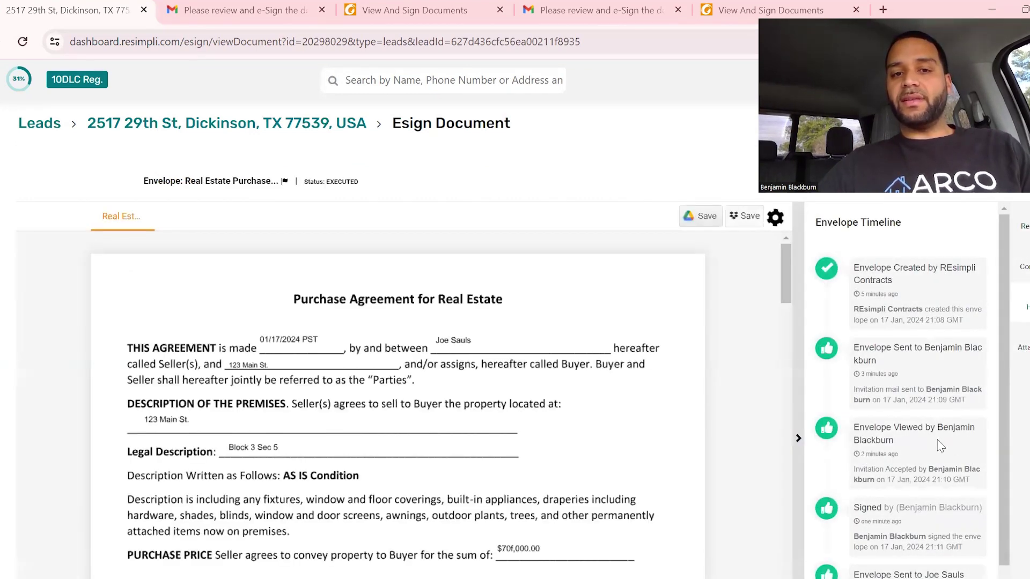
Review the executed agreement's buyer and seller signatures, then go back to Gmail.
scroll(940, 446, "down", 4)
scroll(940, 445, "up", 4)
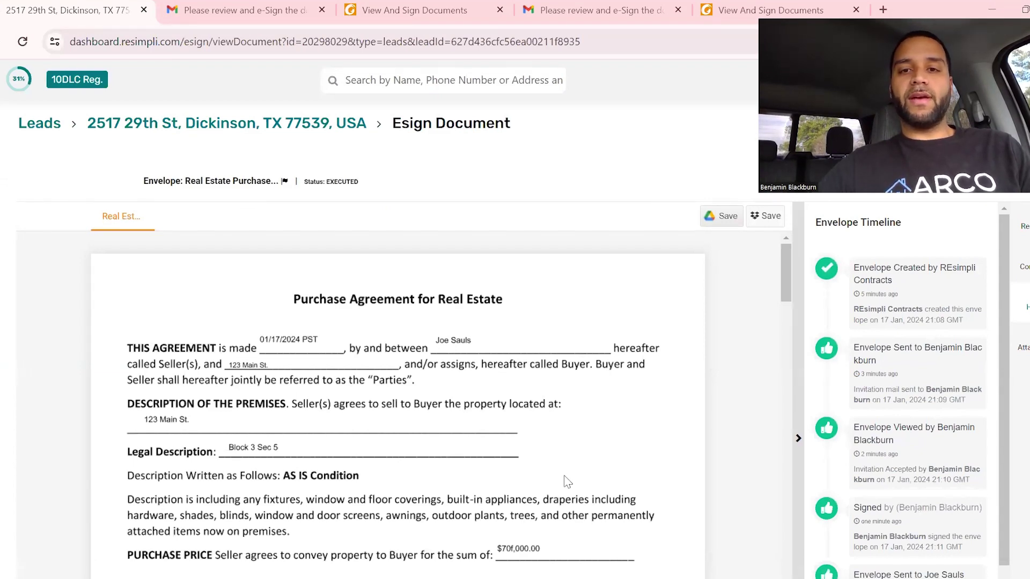
scroll(567, 536, "down", 6)
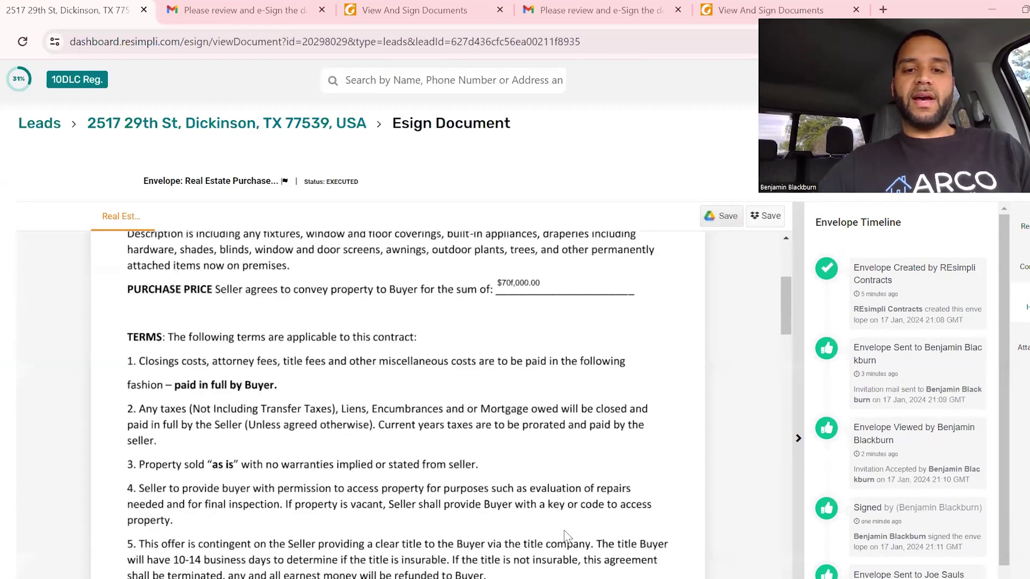
scroll(567, 537, "down", 5)
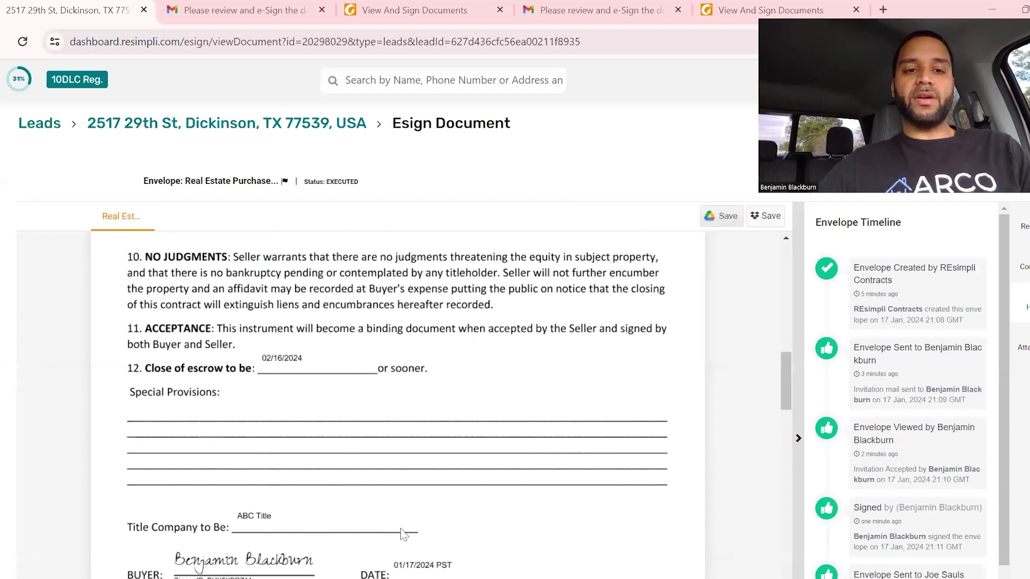
scroll(403, 533, "down", 4)
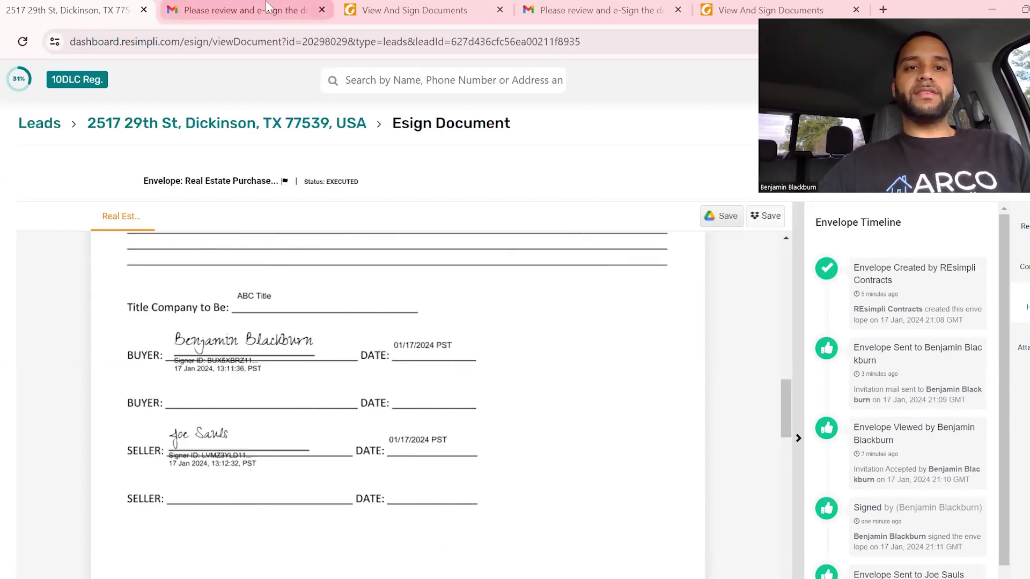
left_click(235, 10)
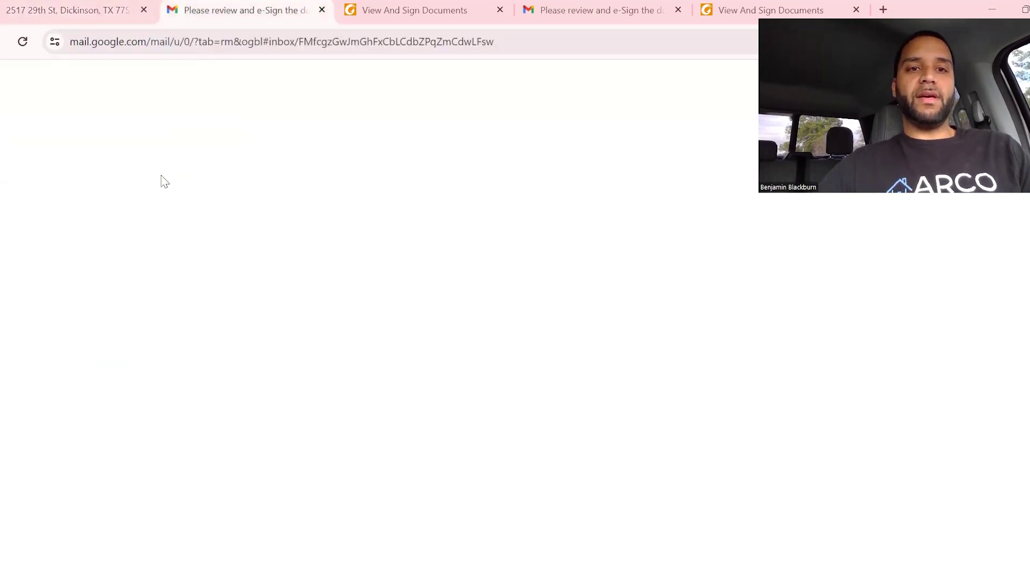
Refresh the Gmail inbox, now showing 874 messages, and return to the executed REsimpli agreement.
left_click(73, 179)
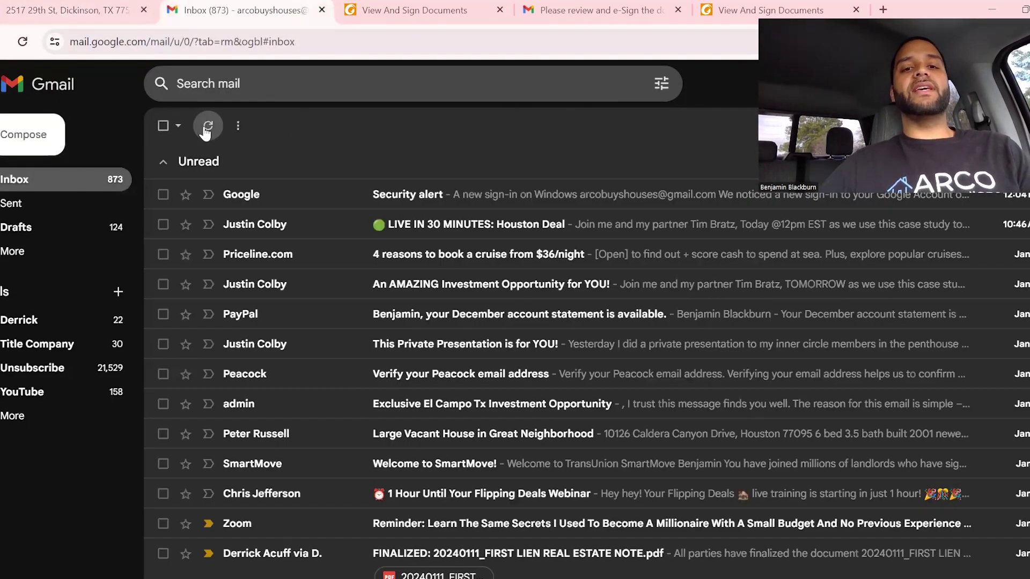
left_click(206, 130)
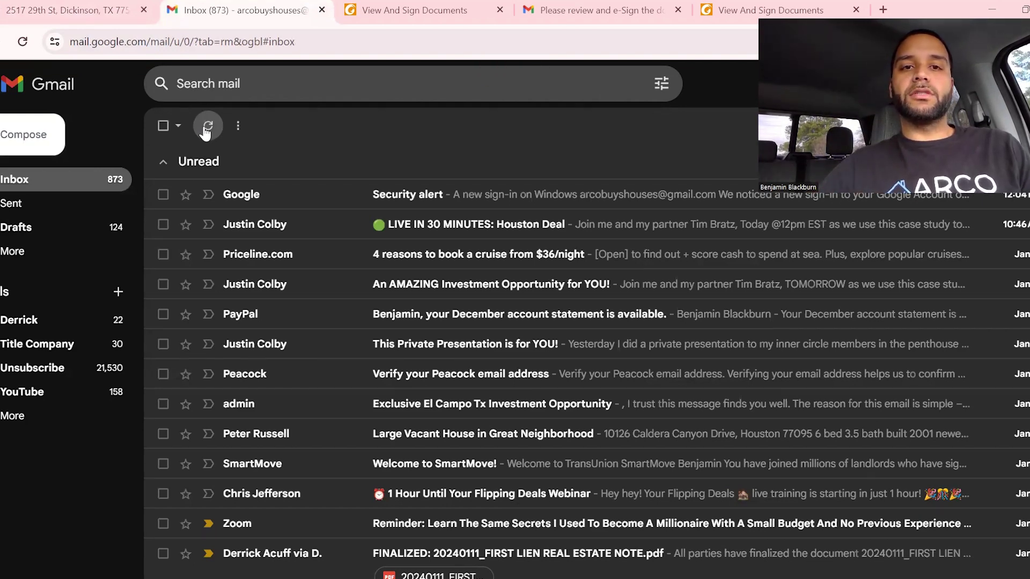
left_click(78, 9)
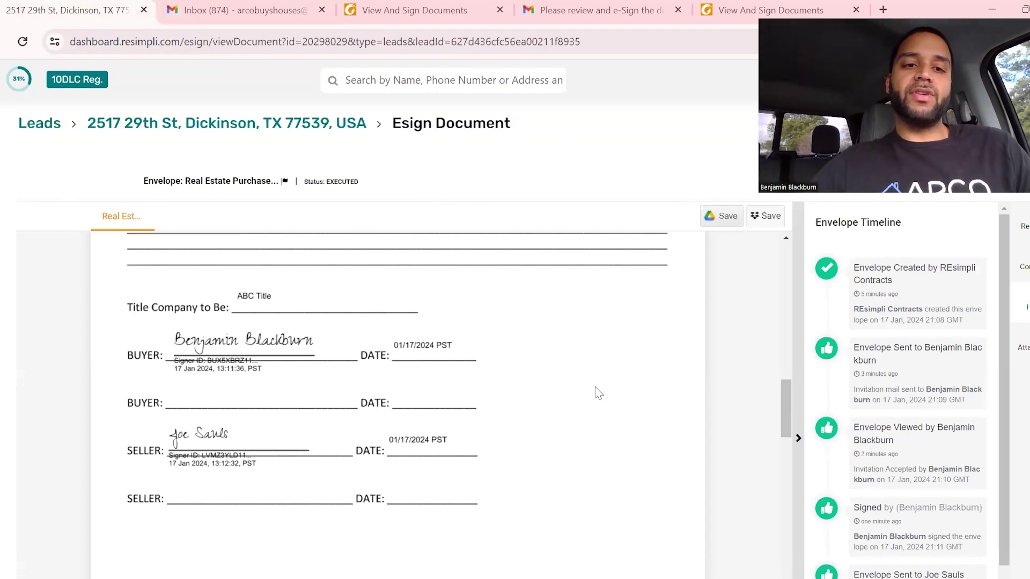
scroll(599, 393, "up", 10)
scroll(599, 394, "up", 3)
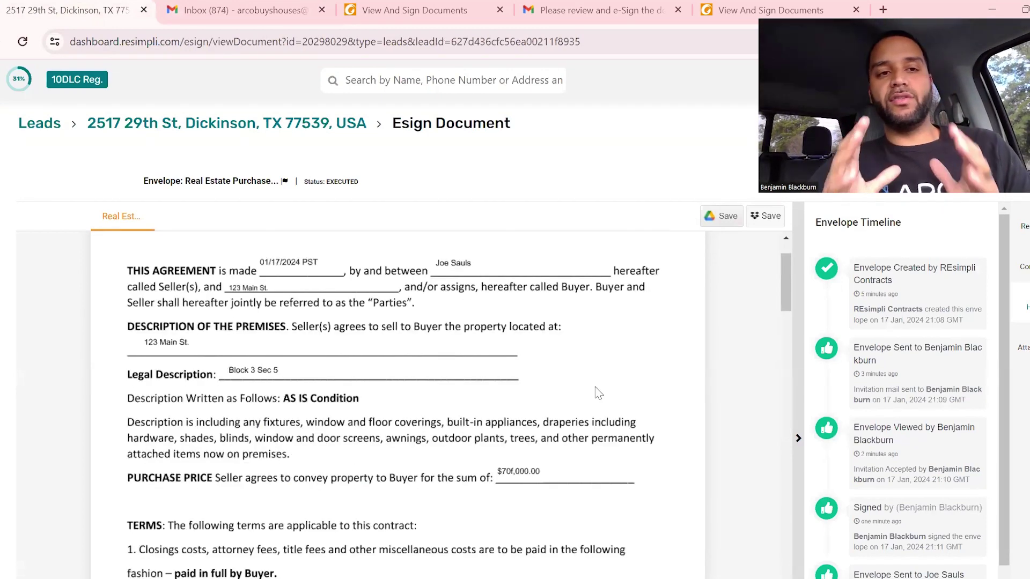